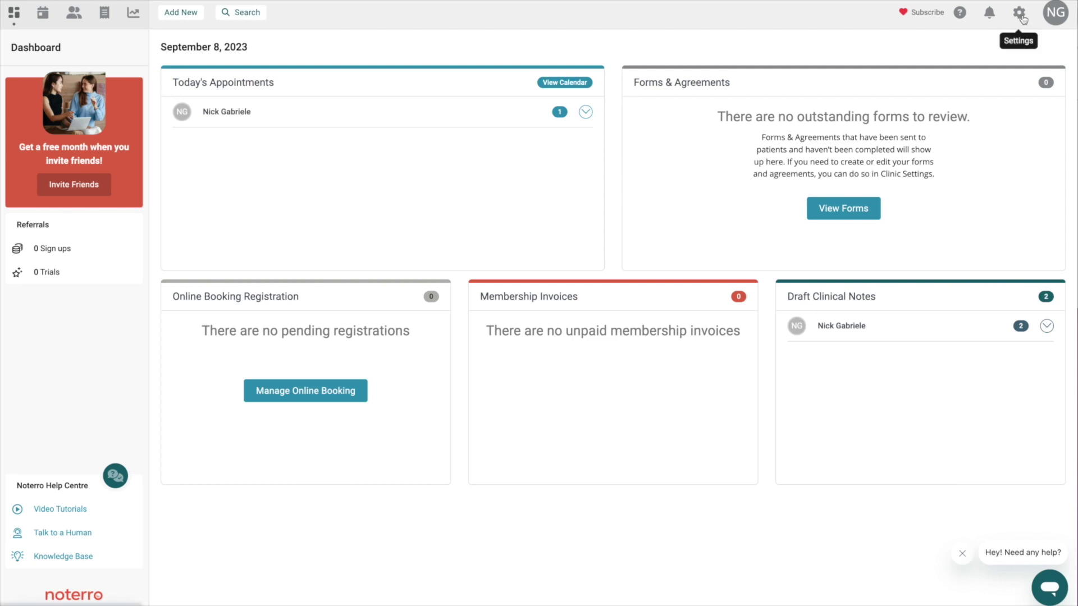
Go to the Templates page under Clinic Settings from the gear menu
click(1023, 19)
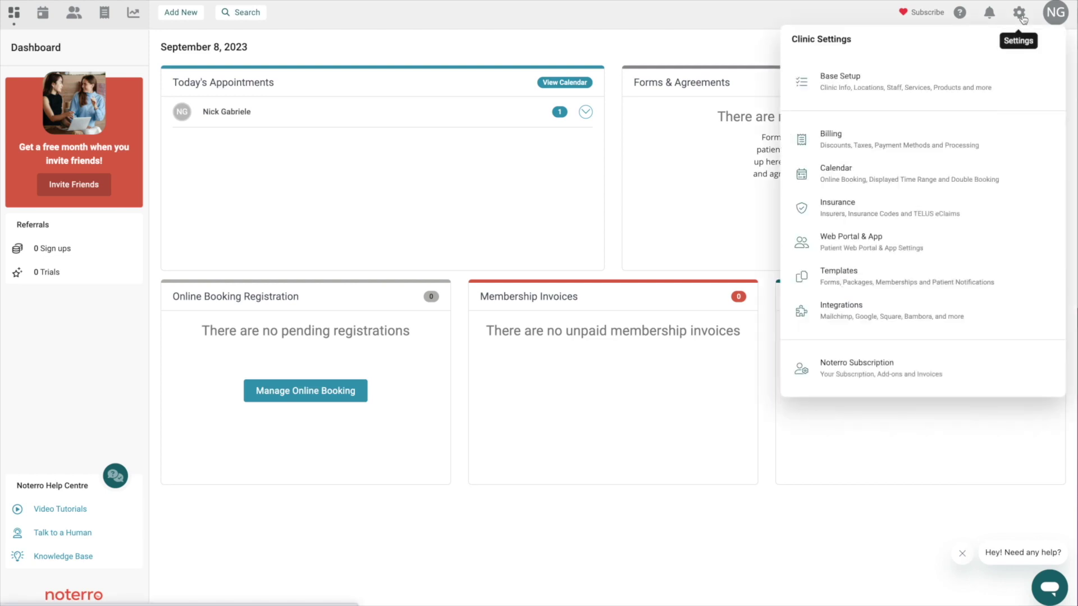
click(854, 285)
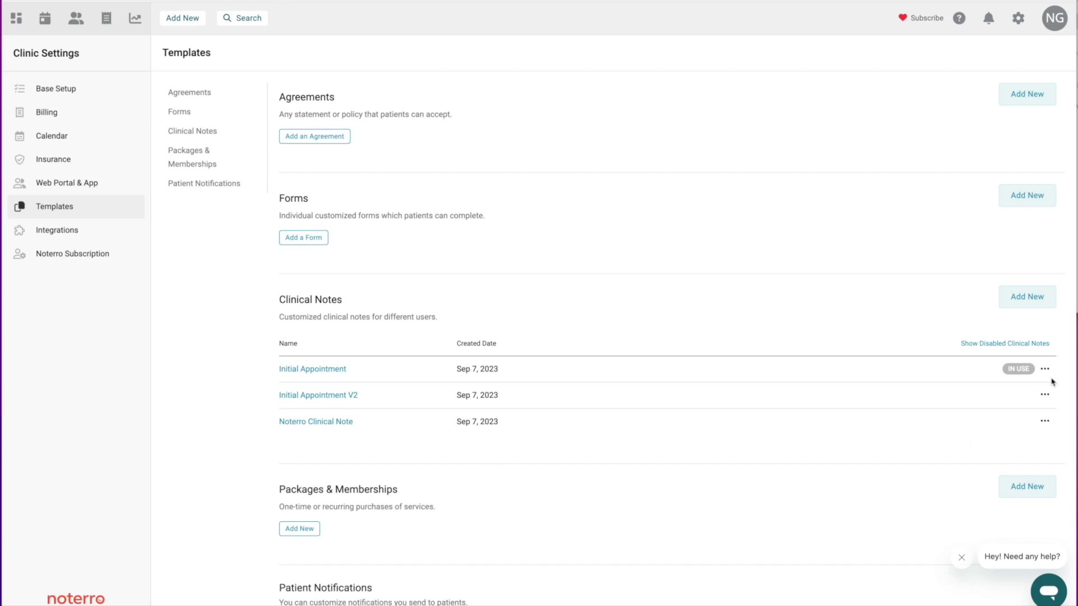
Open the Initial Appointment V2 clinical note template in the editor
mouse_move(1016, 372)
click(1045, 370)
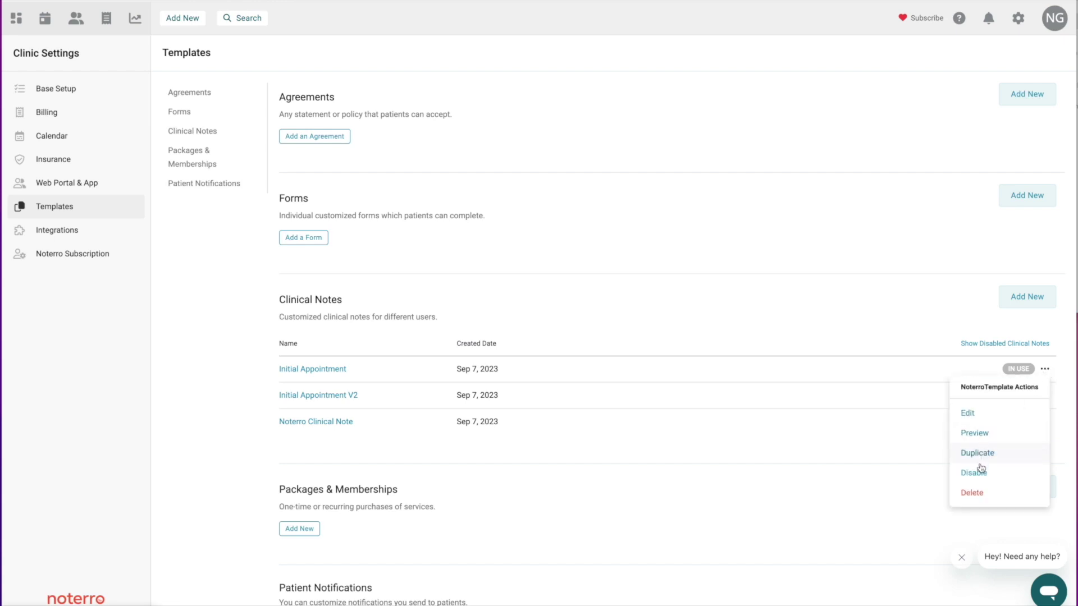
click(783, 457)
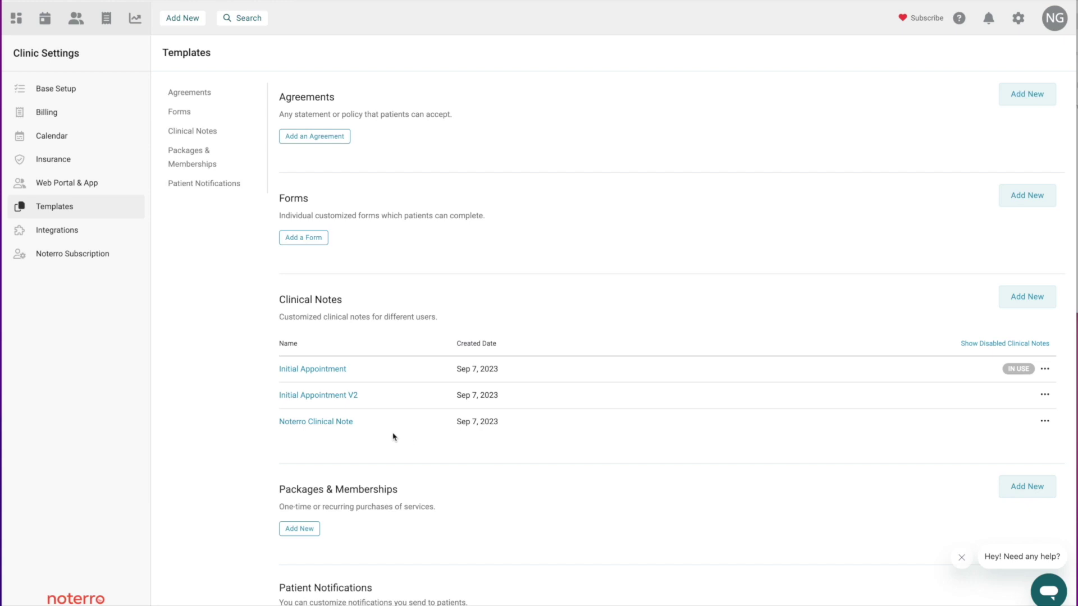
click(322, 396)
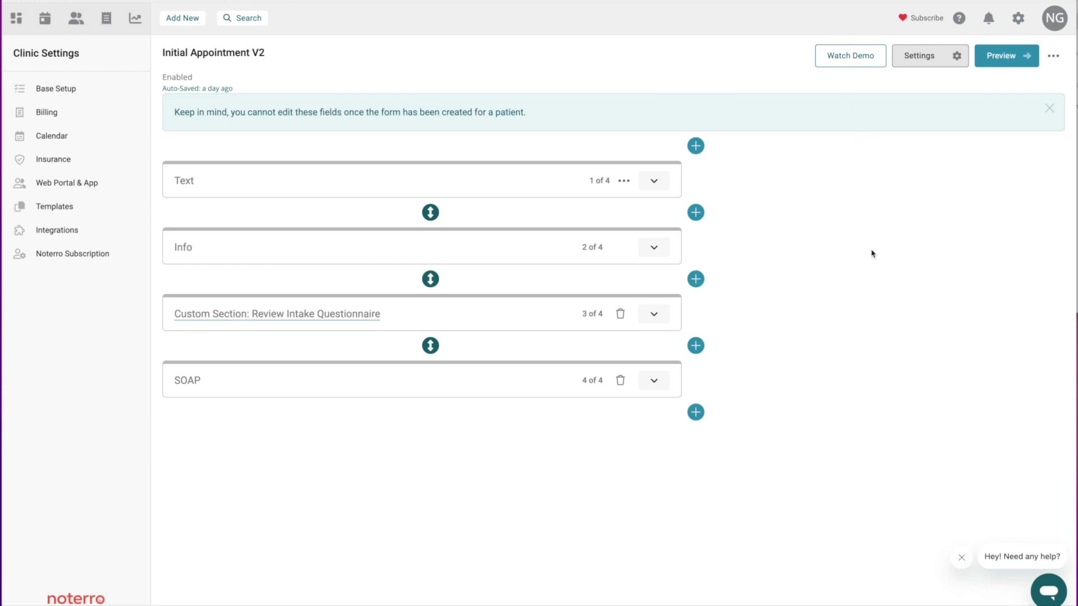
Change the Form Name to 'Initial Appointment V3' in Form Settings
click(924, 67)
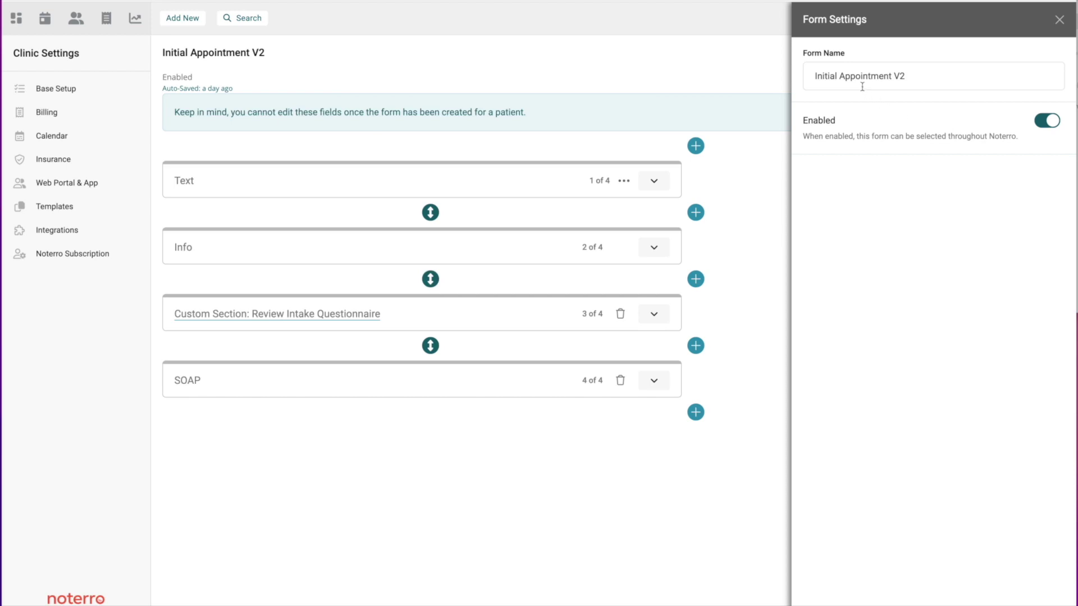
click(912, 76)
key(BackSpace)
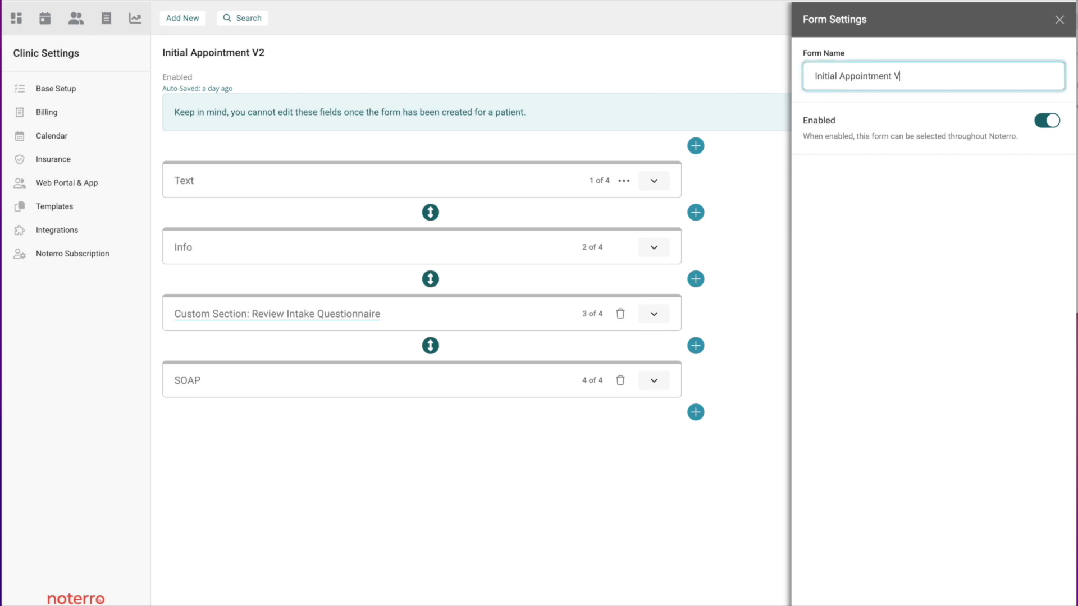
text(3)
click(1061, 21)
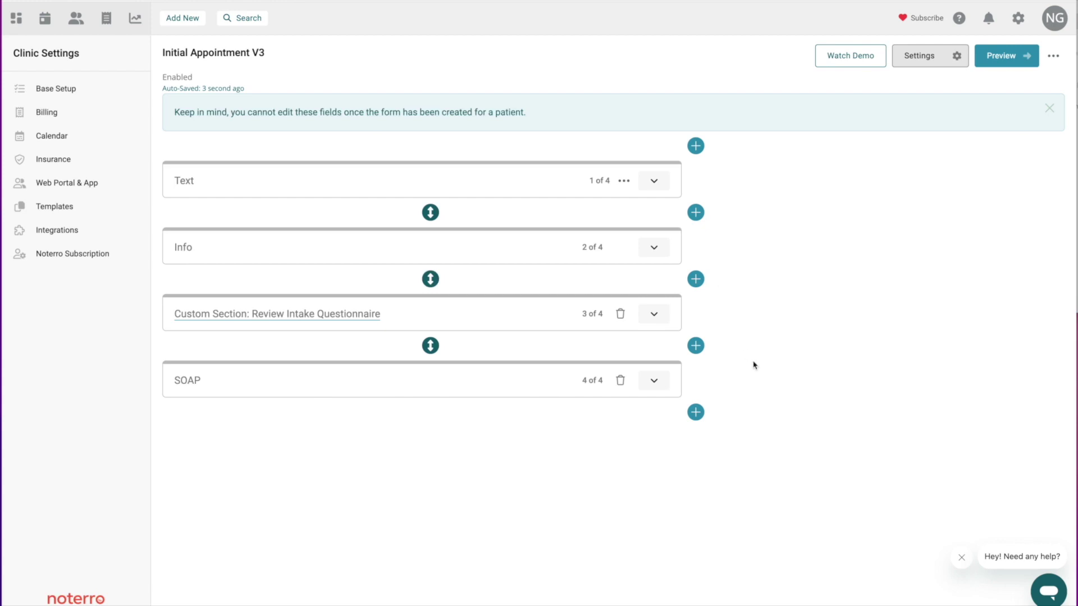
click(697, 348)
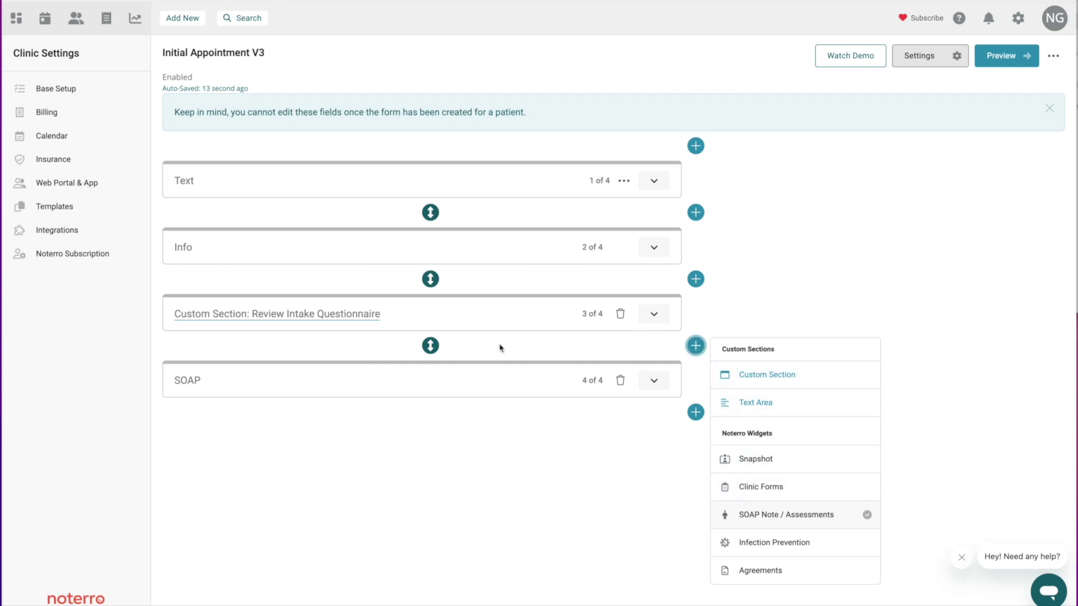
click(752, 299)
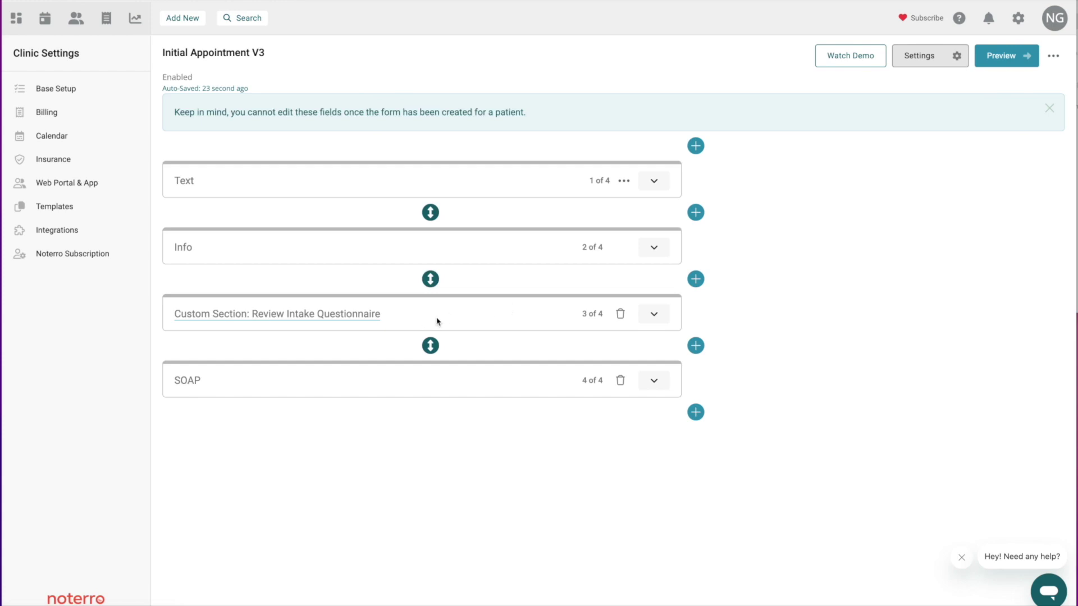
Uncheck Visible for the Time, Duration and Consent questions in the Info section
click(655, 247)
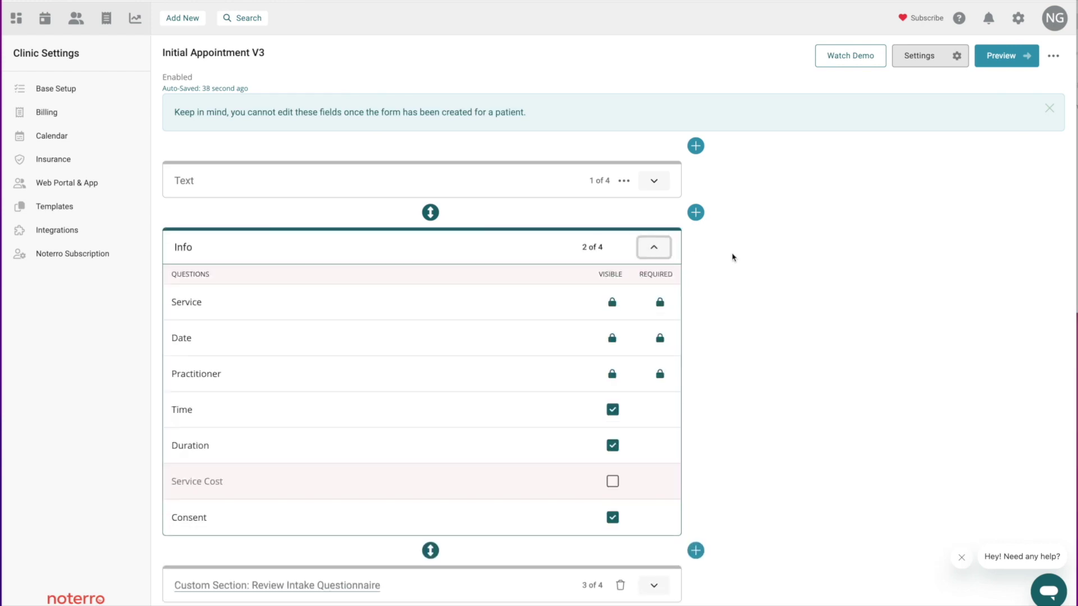
scroll(734, 257, down, 1)
scroll(733, 257, down, 1)
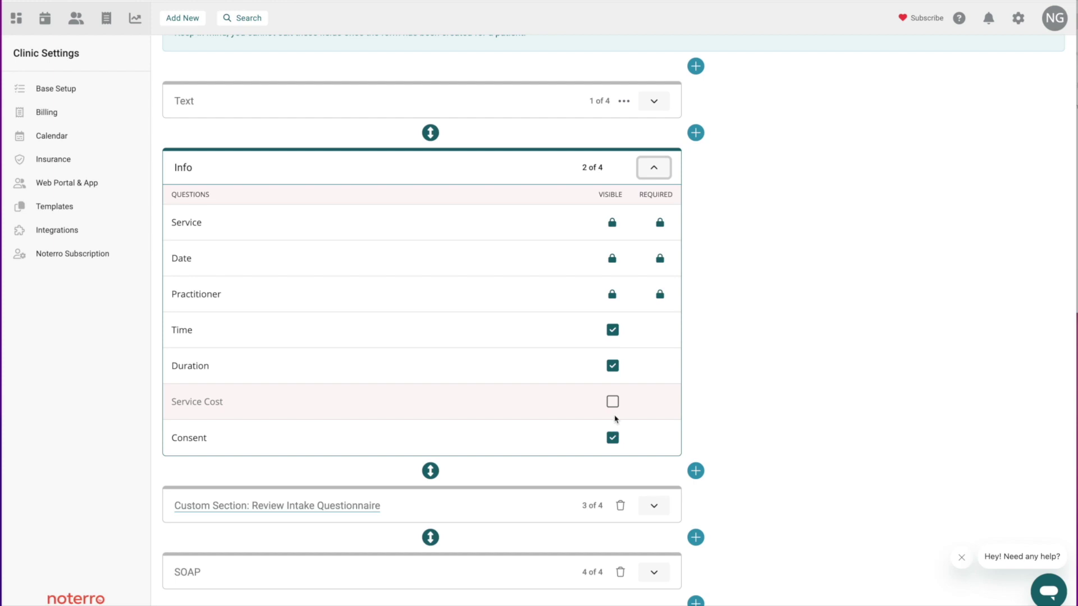
click(614, 331)
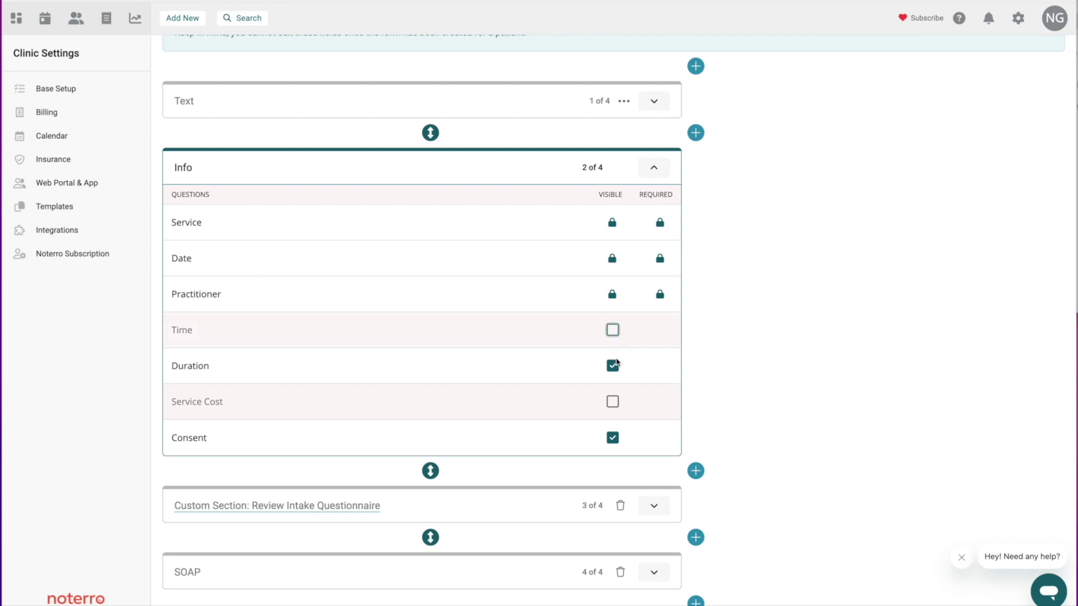
click(615, 366)
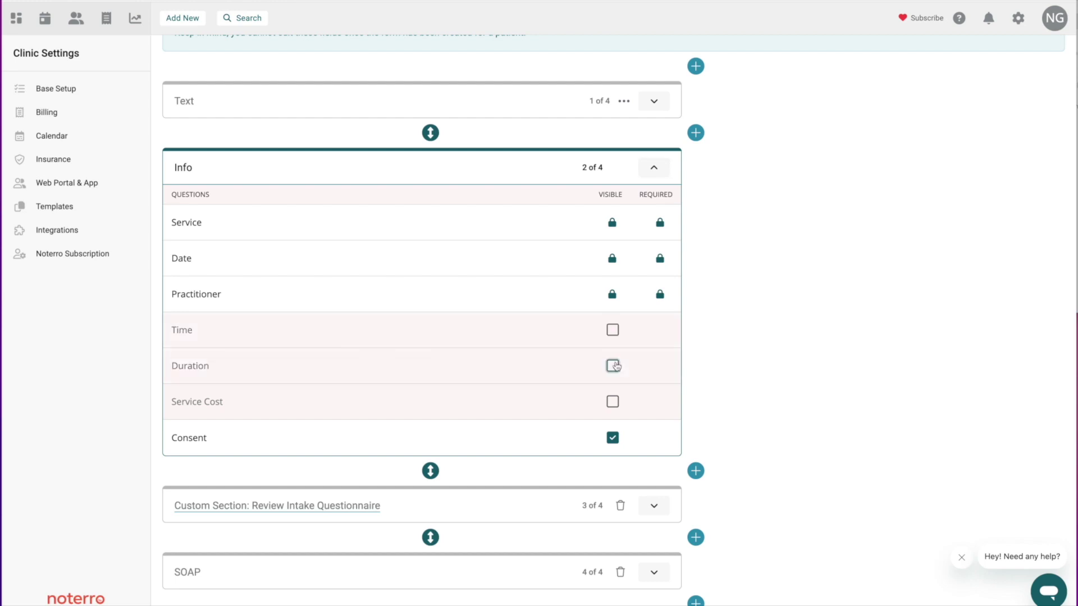
click(614, 439)
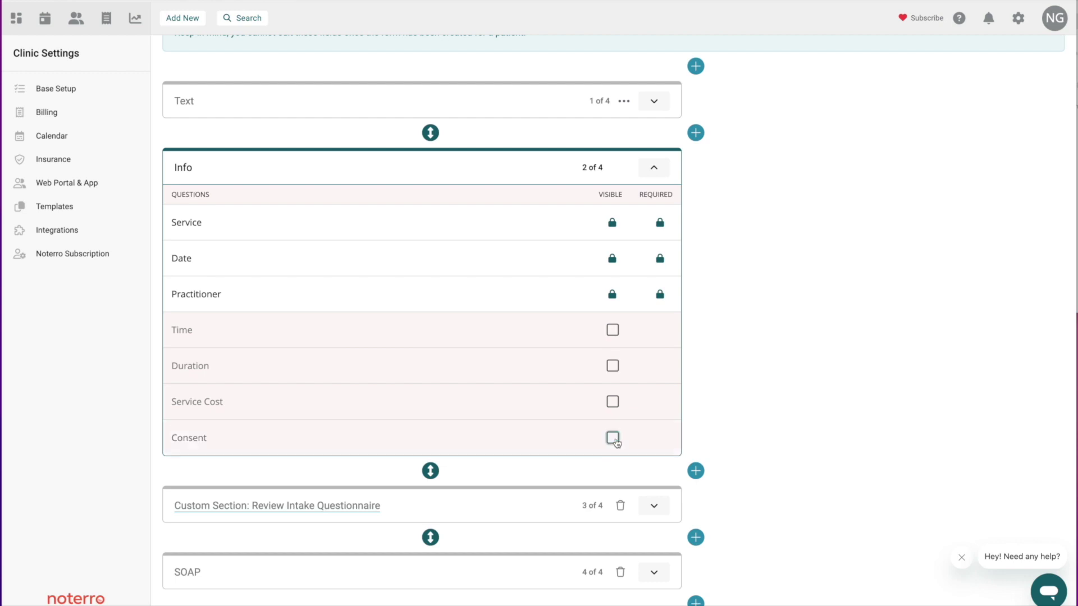
click(654, 169)
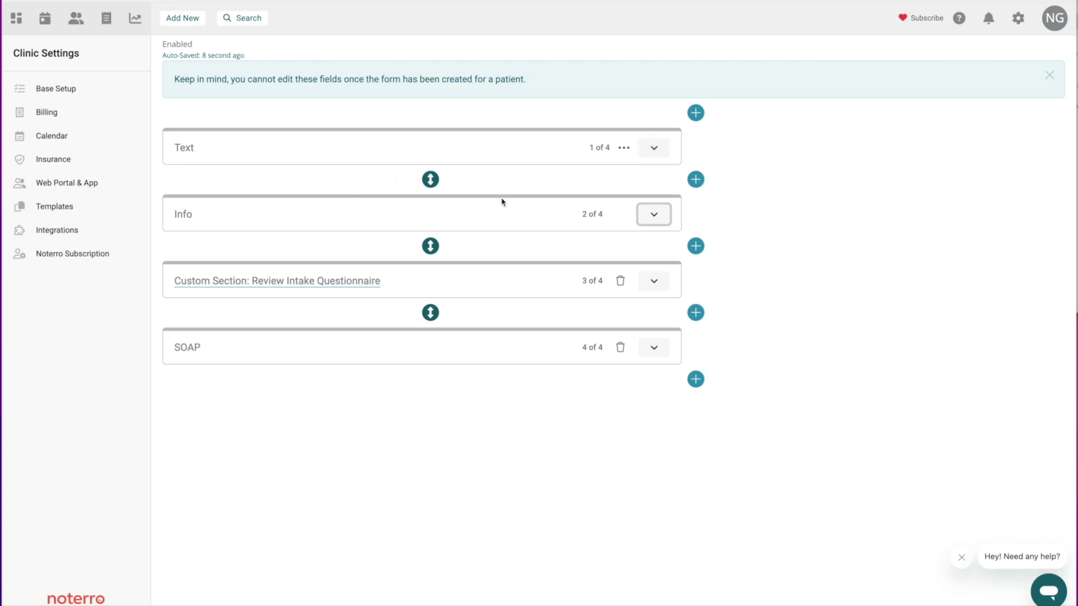
Swap Info above the Text section, then delete the Text section
click(431, 180)
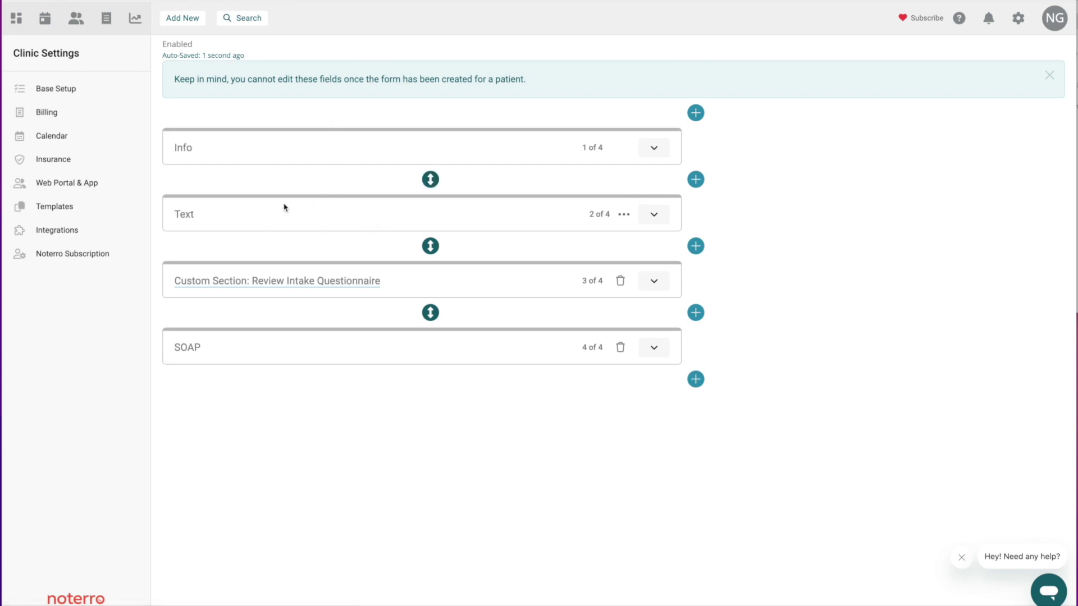
click(624, 217)
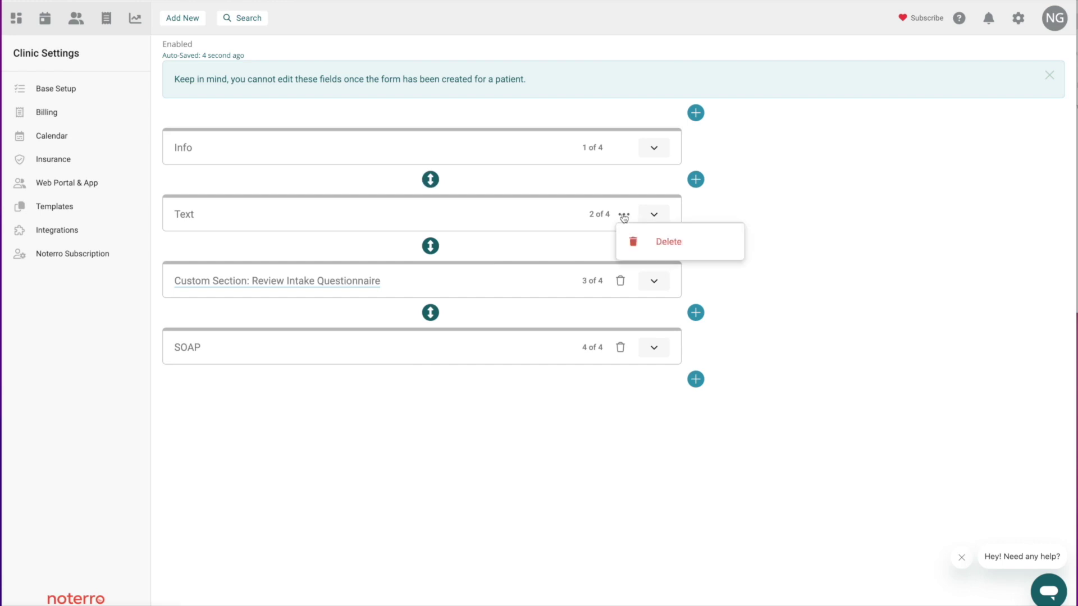
click(636, 245)
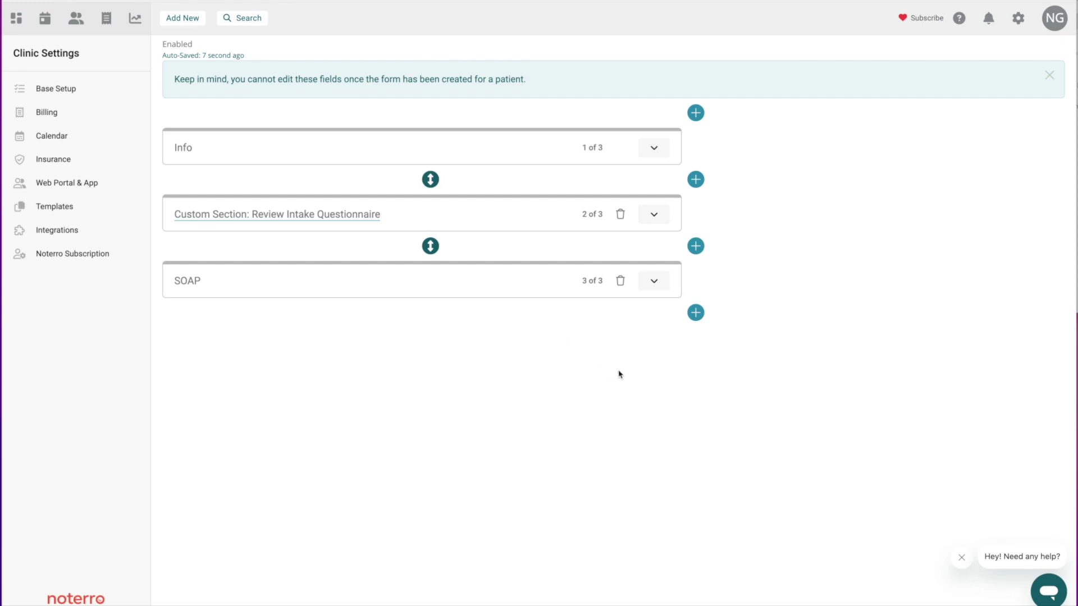
click(696, 314)
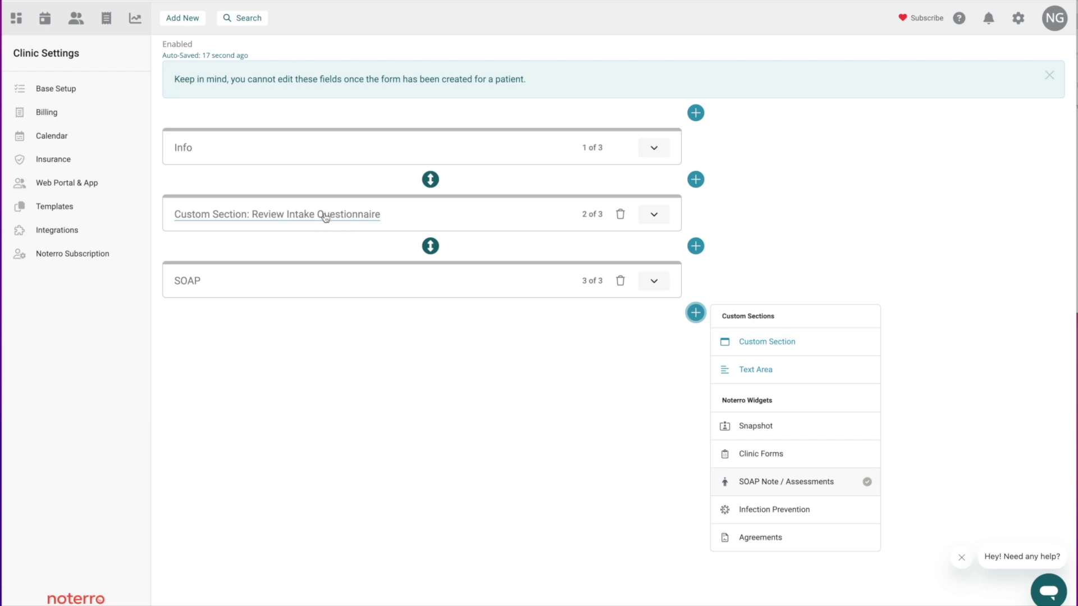
Add a Text Area section after SOAP containing 'Anything'
click(744, 374)
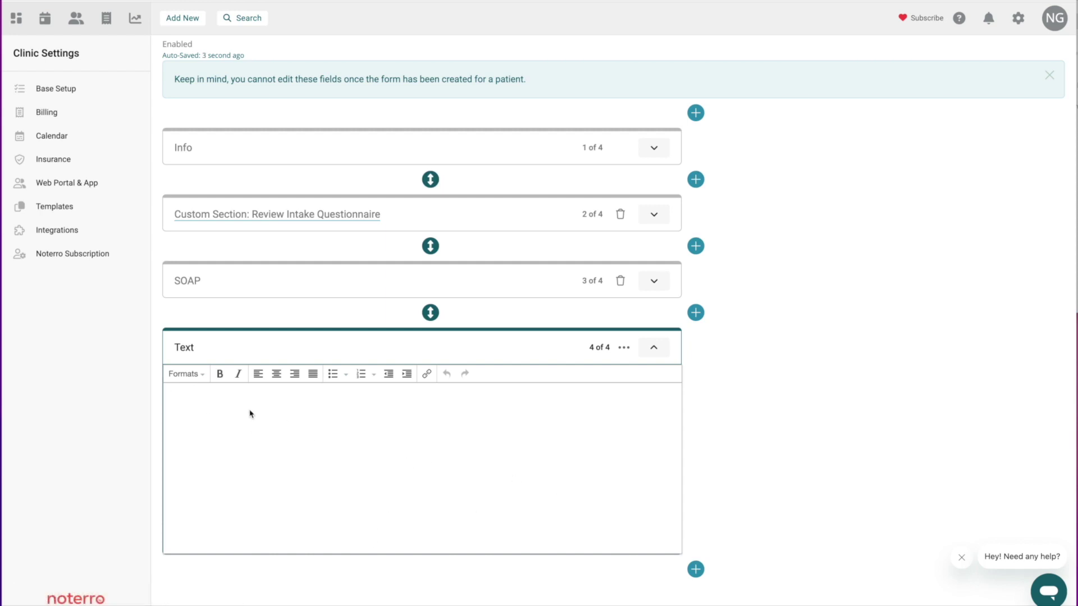
text(Anything)
click(655, 348)
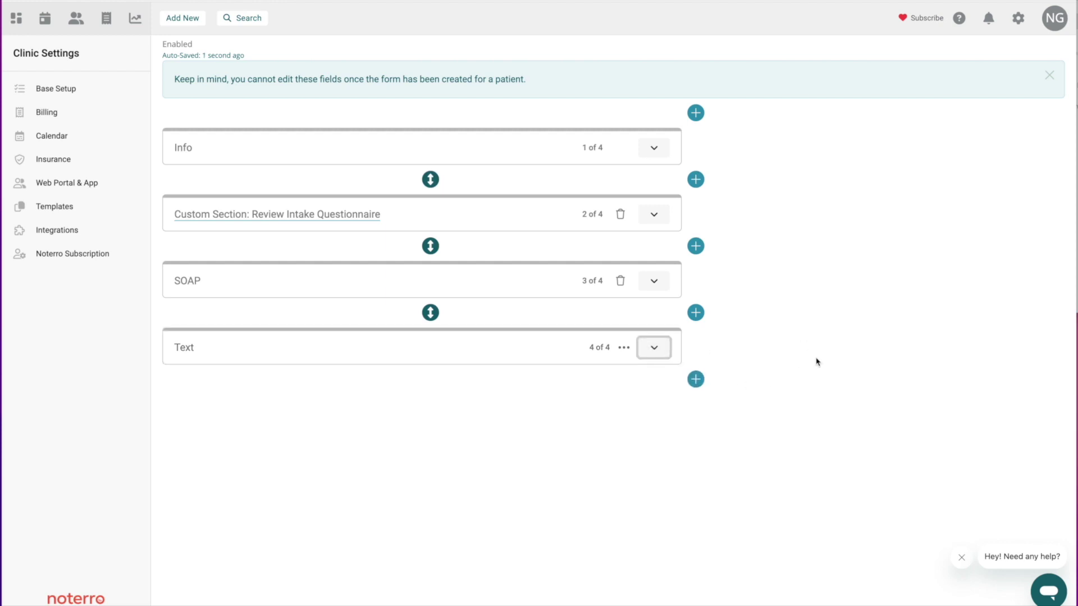
click(695, 382)
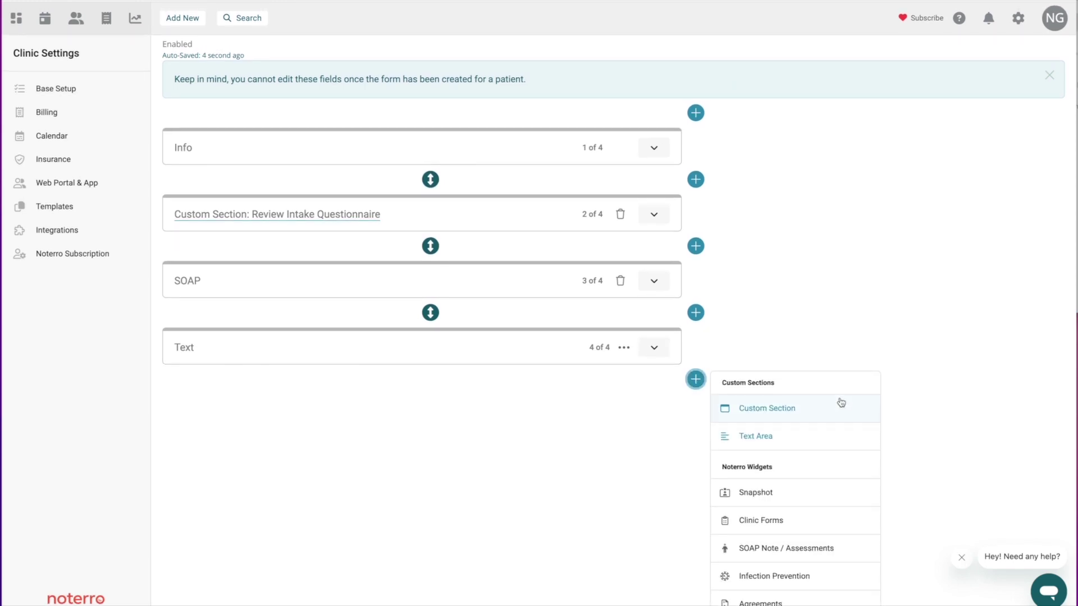
Append a custom section and title it 'Goals'
click(761, 411)
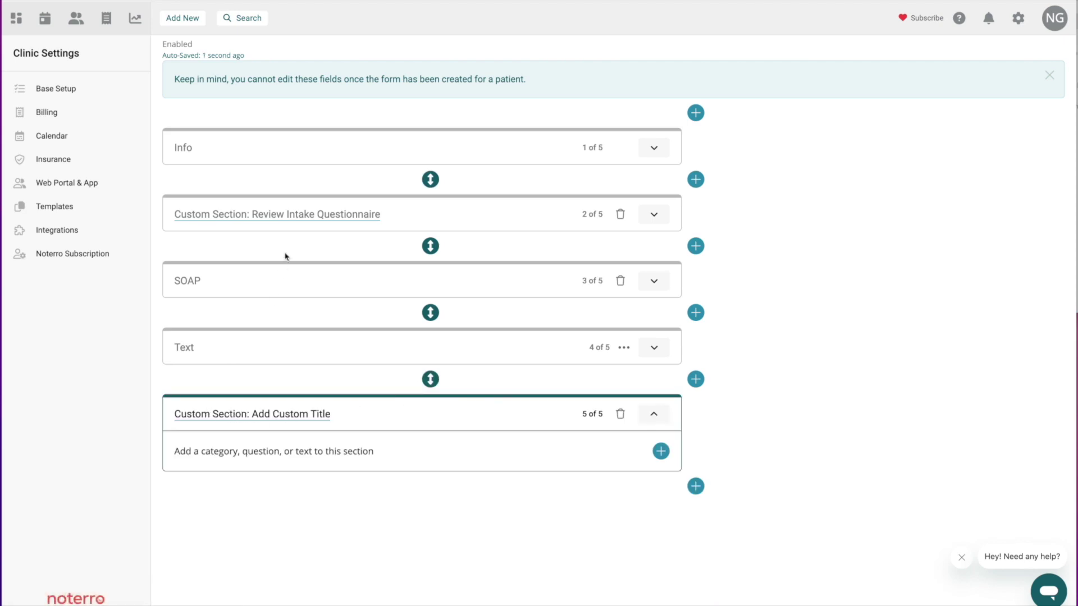
click(247, 416)
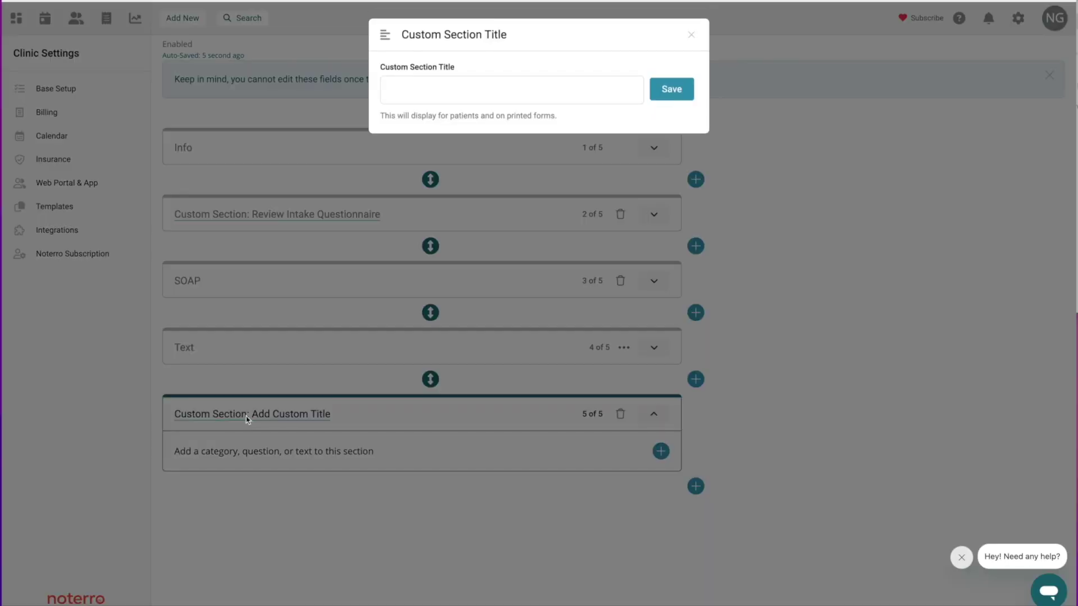
click(411, 91)
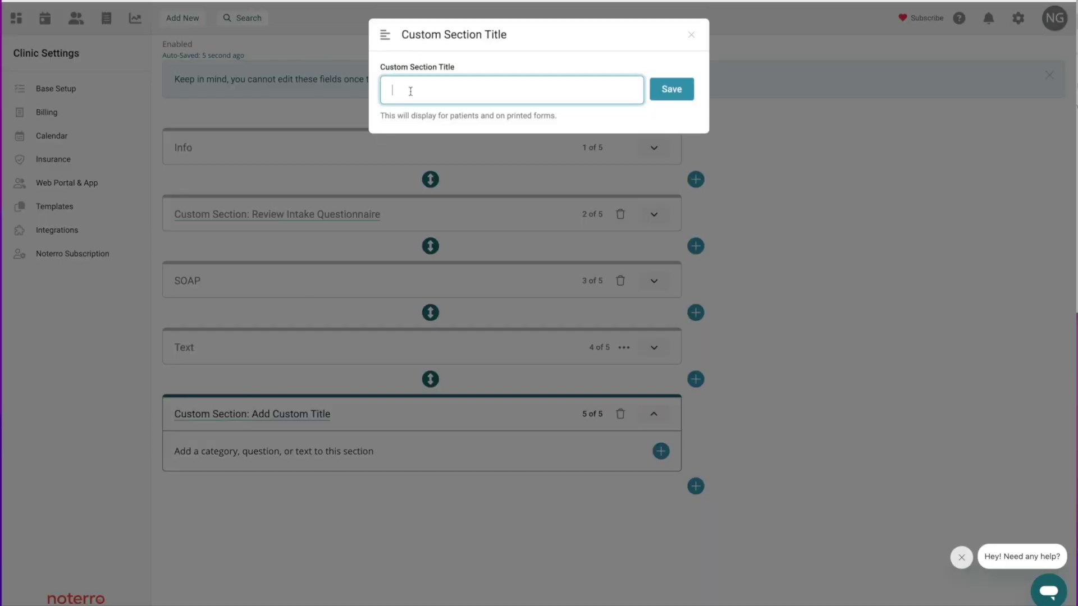
text(Goals)
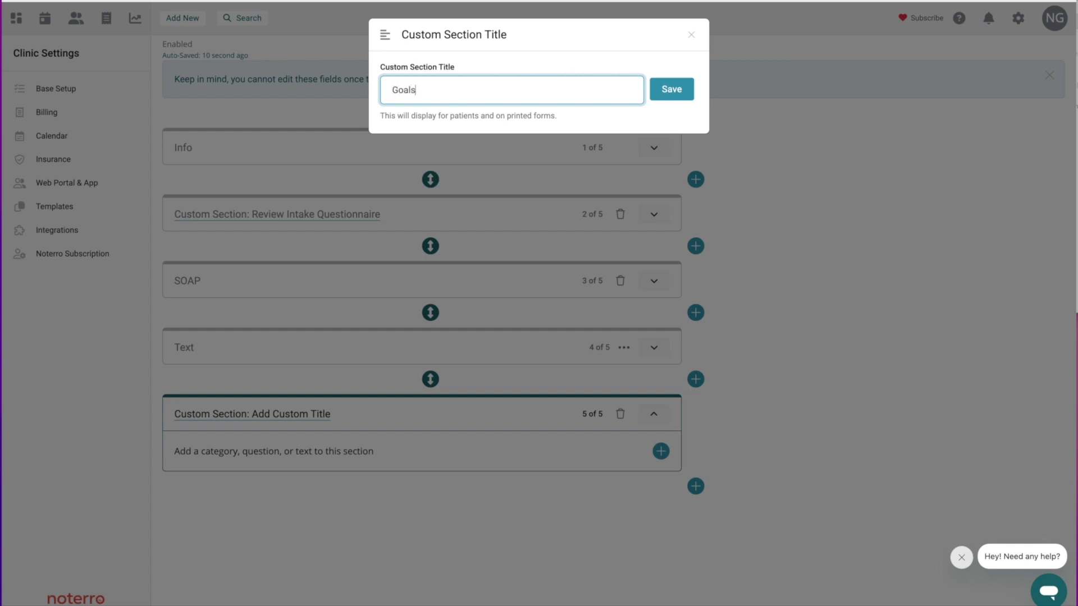
click(673, 94)
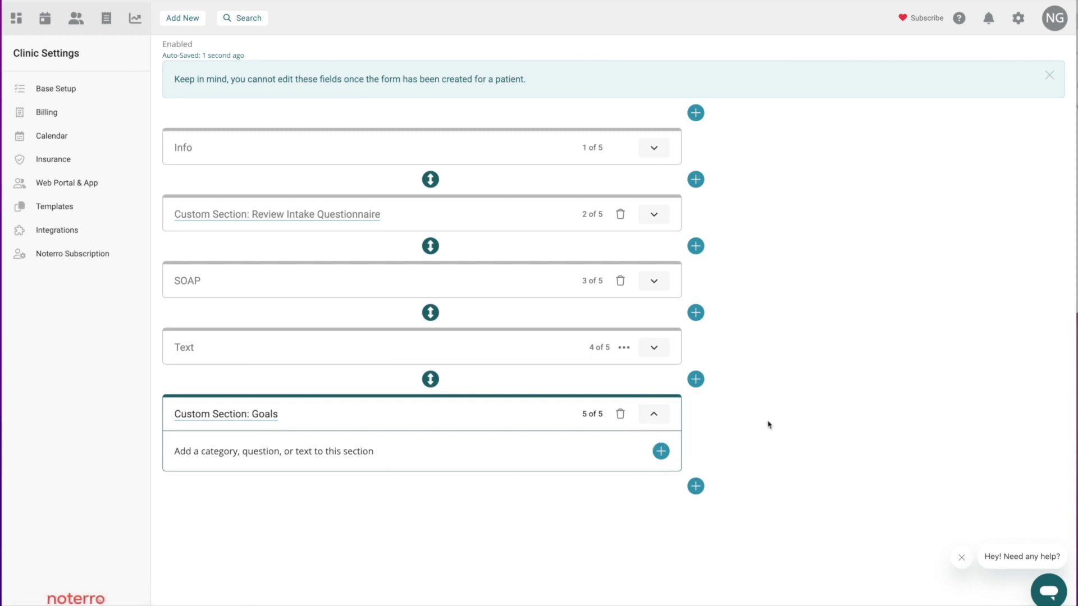
click(655, 415)
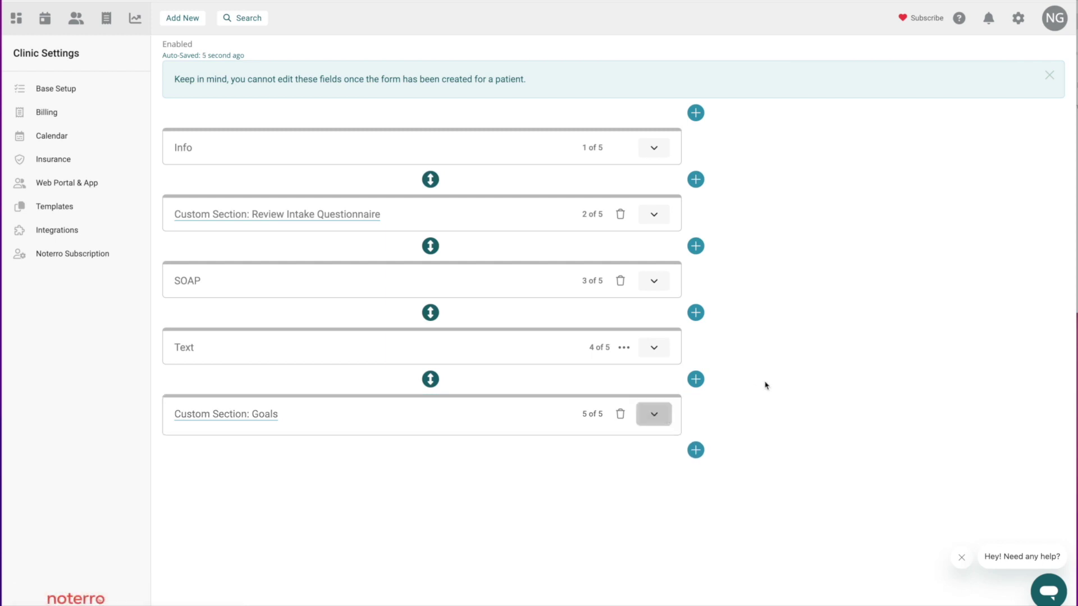
click(696, 446)
scroll(776, 399, down, 1)
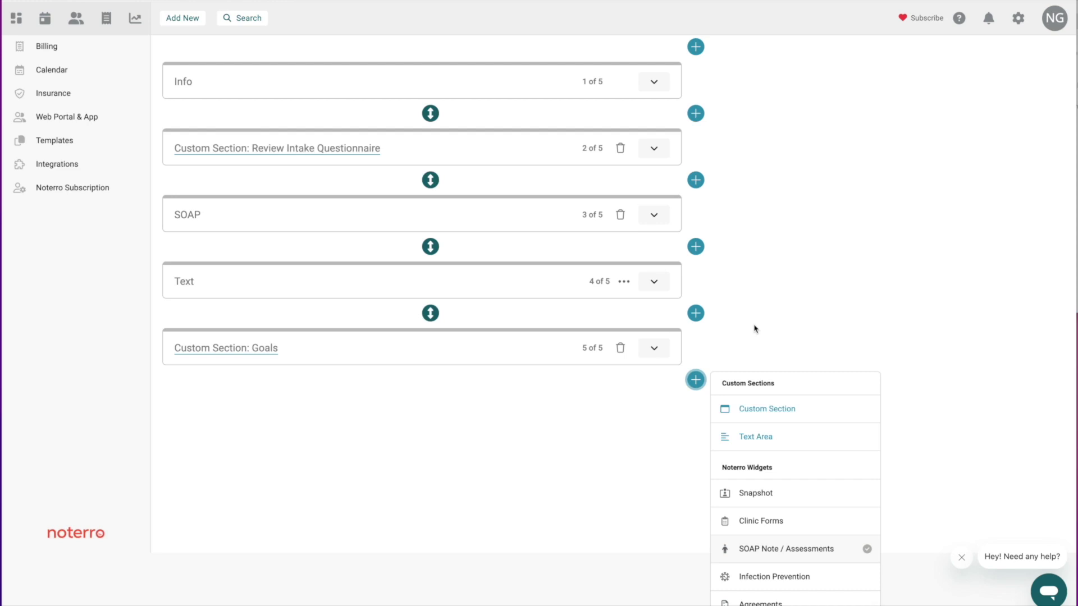
Insert a Snapshot widget right after Review Intake Questionnaire
click(696, 180)
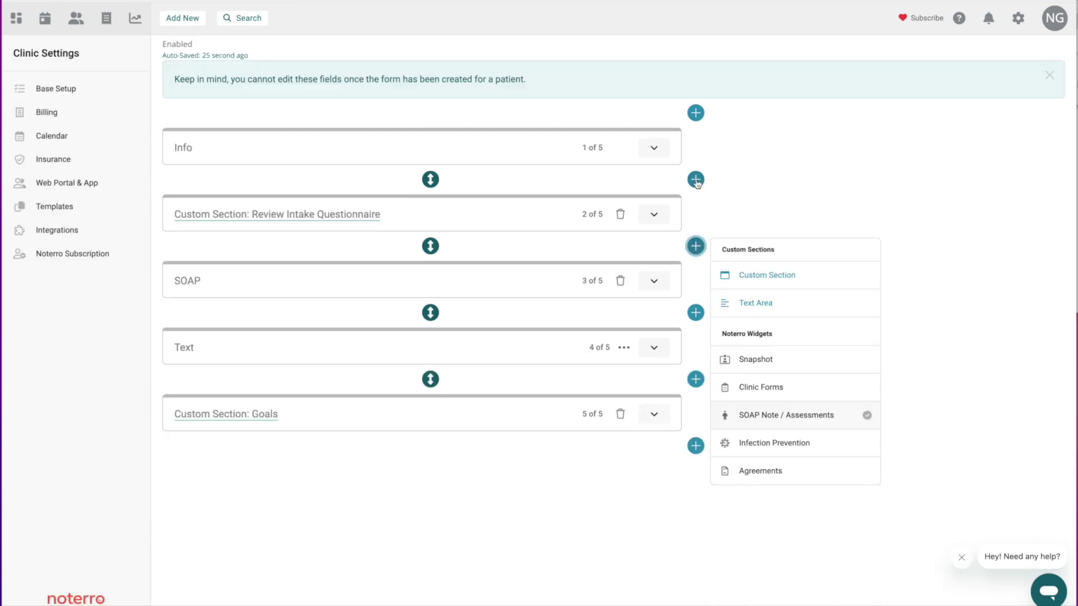
click(751, 361)
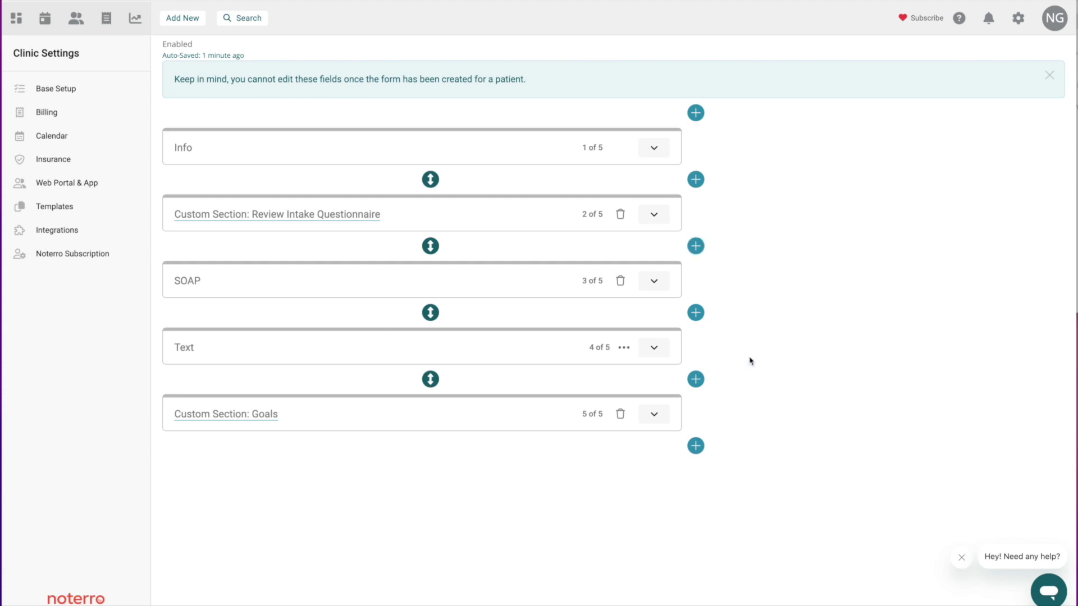
click(650, 285)
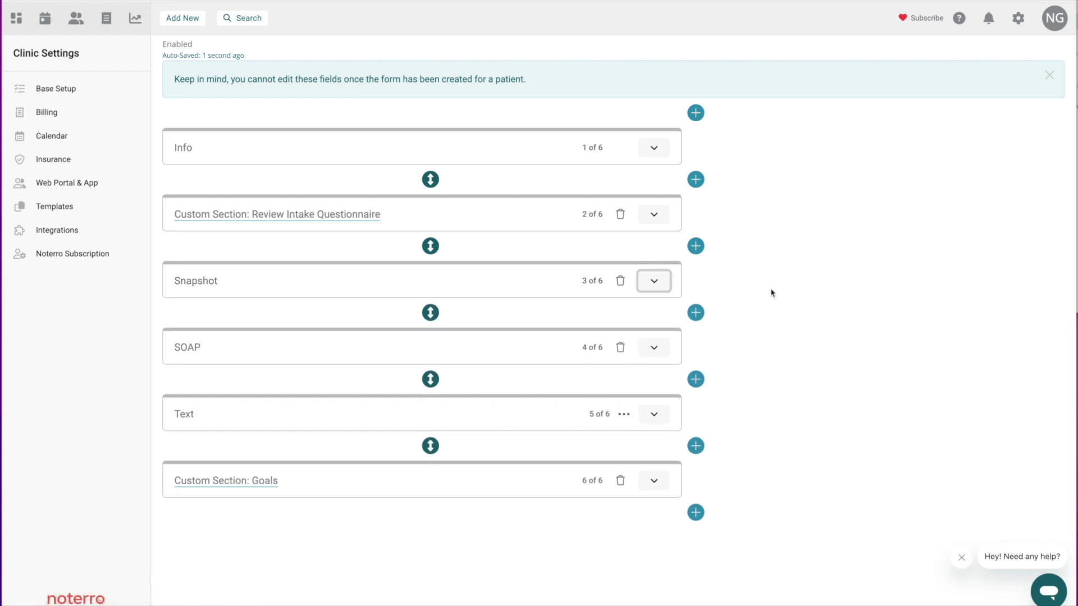
click(696, 312)
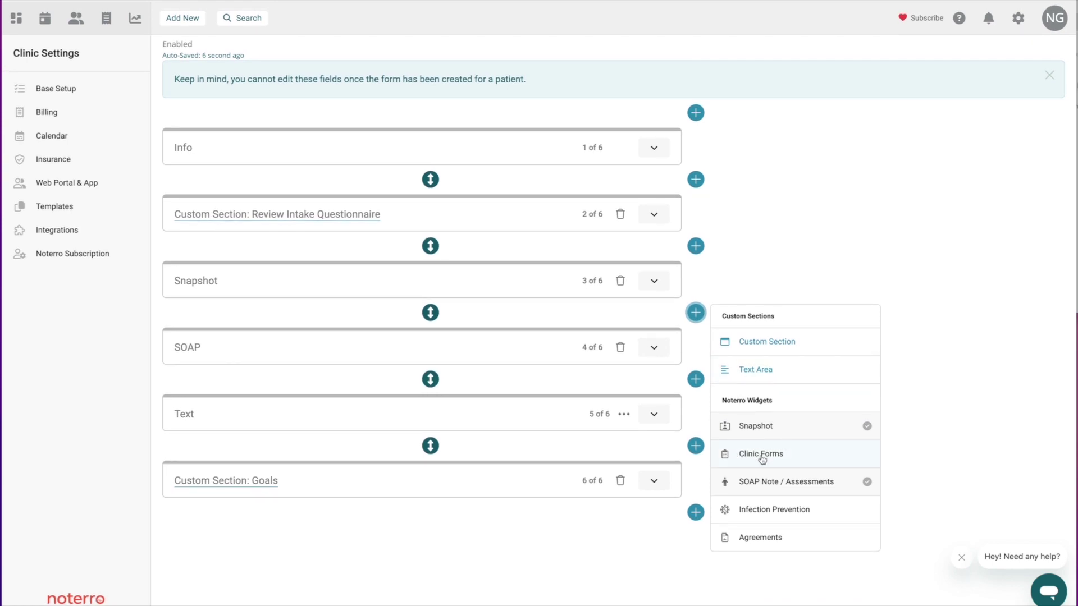
Add the Clinic Forms widget directly below Snapshot, ahead of SOAP
click(762, 458)
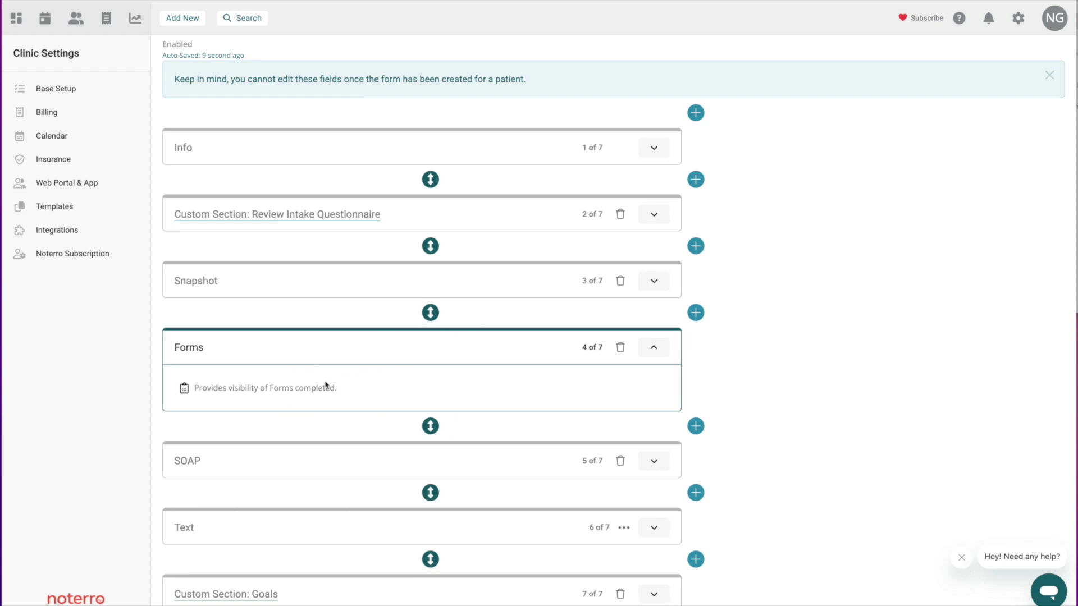
click(662, 353)
click(696, 380)
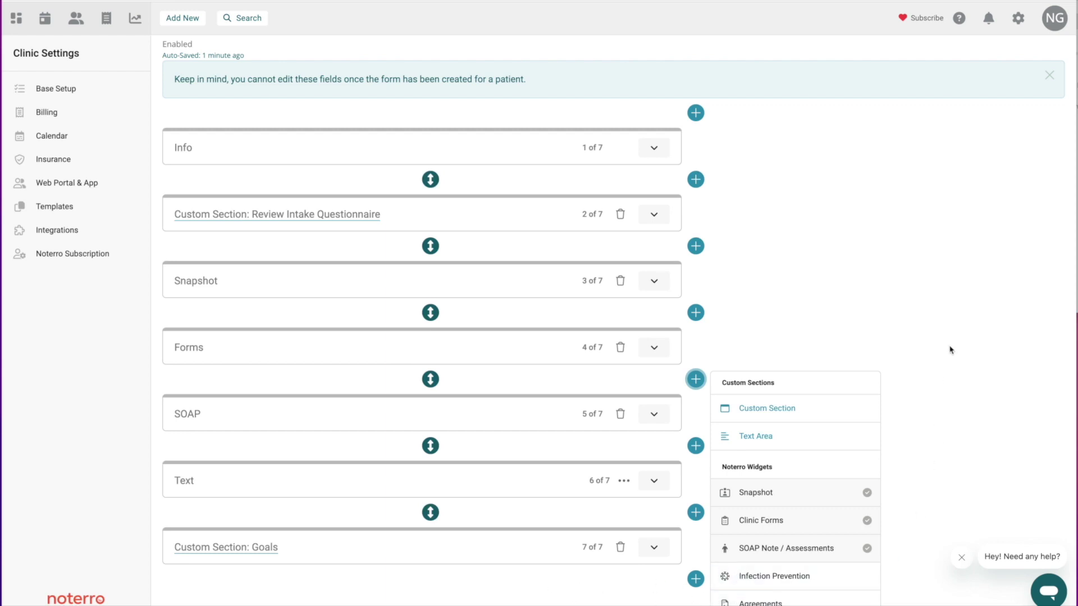
Dismiss the Custom Sections / Noterro Widgets list by clicking empty space
click(926, 366)
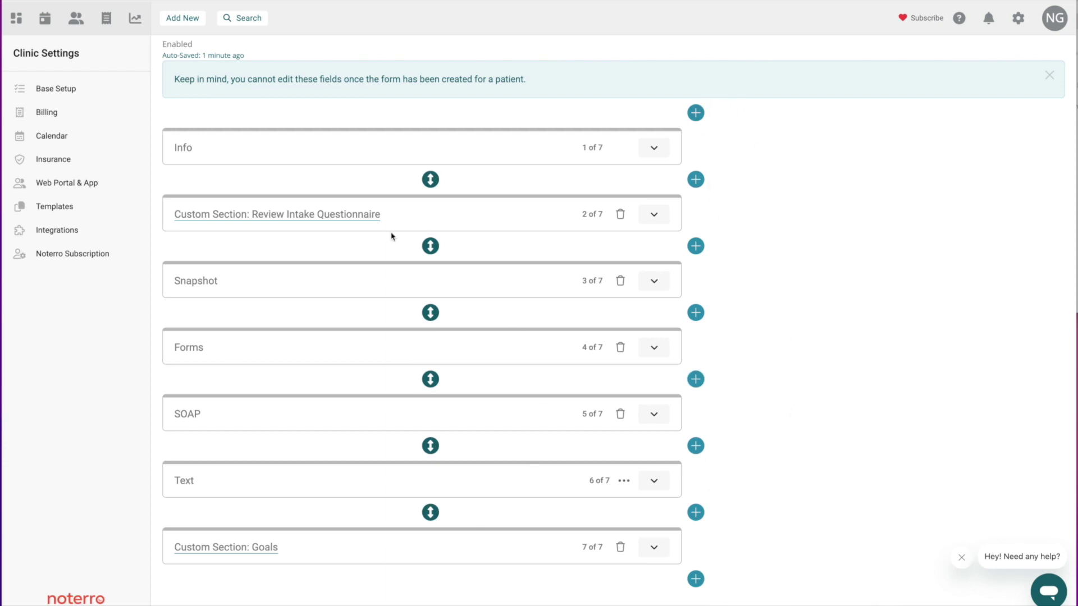
Expand Review Intake Questionnaire and show Location's seven options, from Neck to Left Arm
click(653, 222)
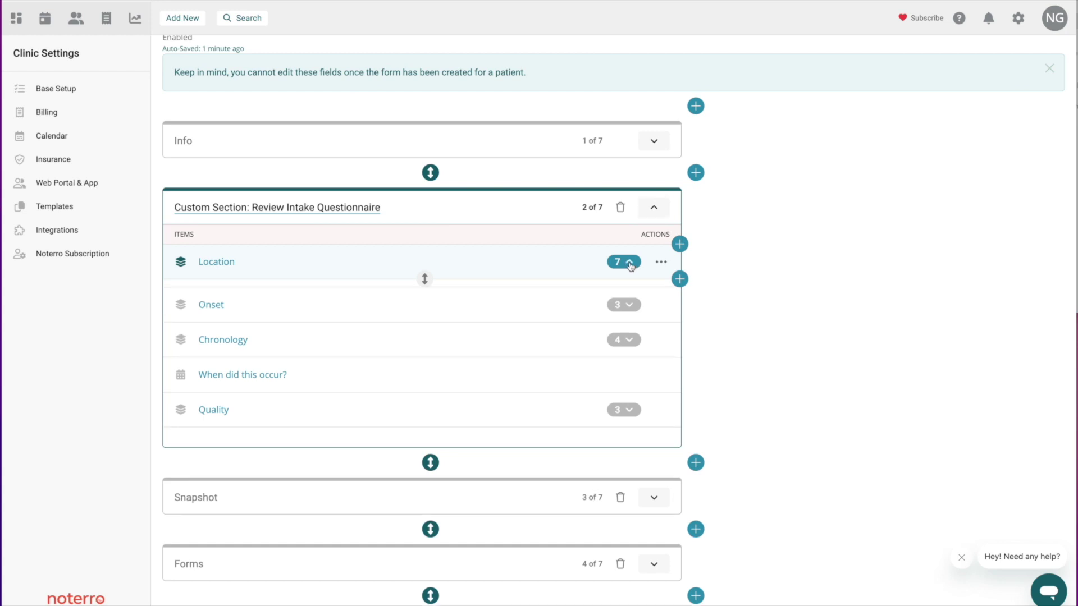
click(629, 262)
scroll(386, 419, down, 1)
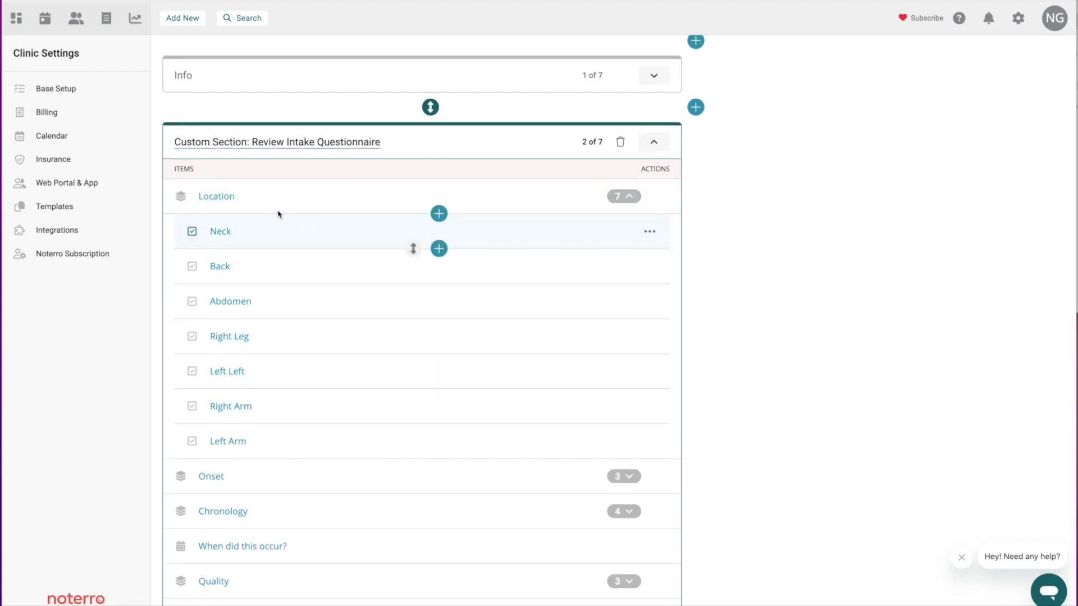
scroll(333, 272, up, 1)
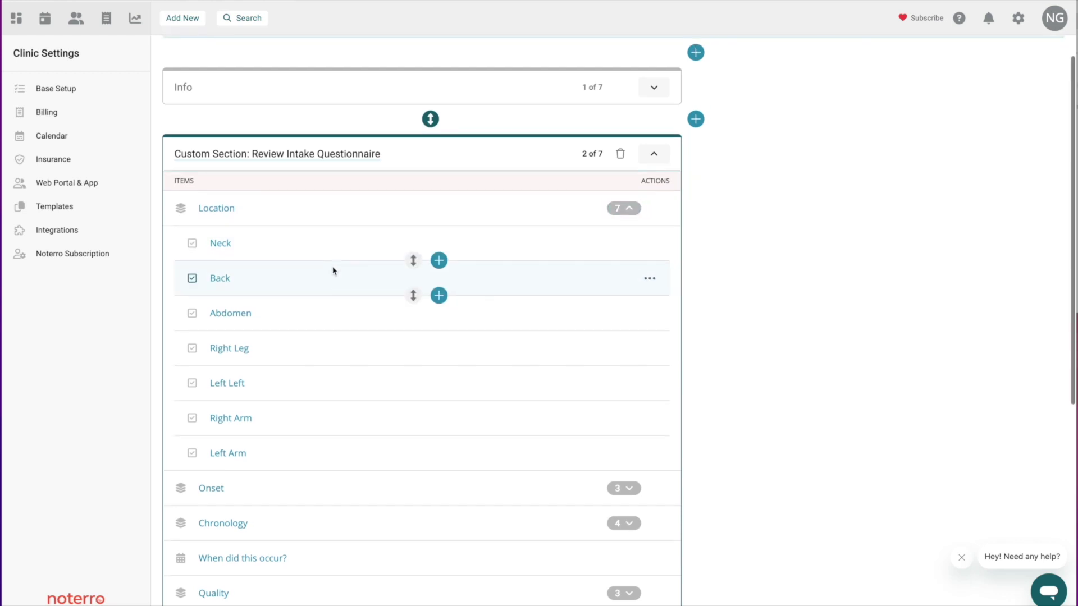
scroll(333, 271, down, 1)
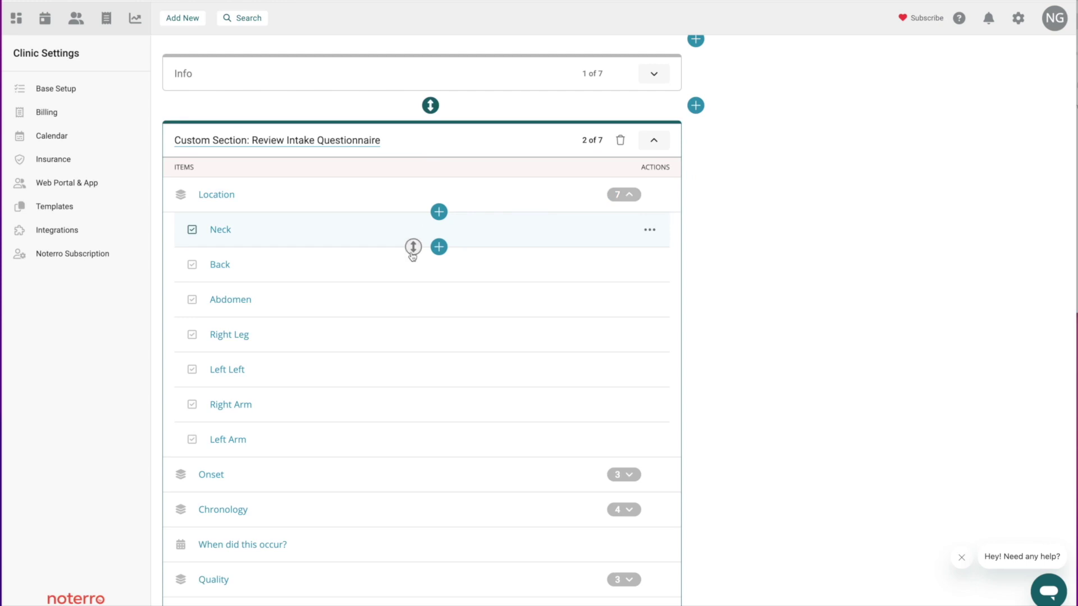
Add a question between Neck and Back, trying Long Answer, Checkbox, Checkbox with Comment, then Dropdown
click(439, 248)
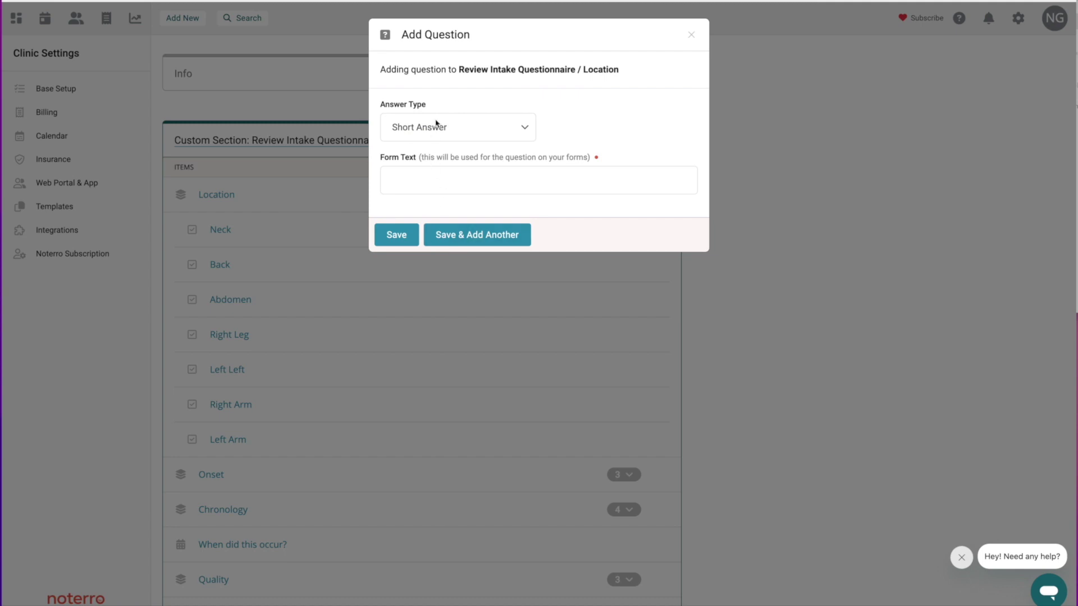
click(497, 135)
click(424, 149)
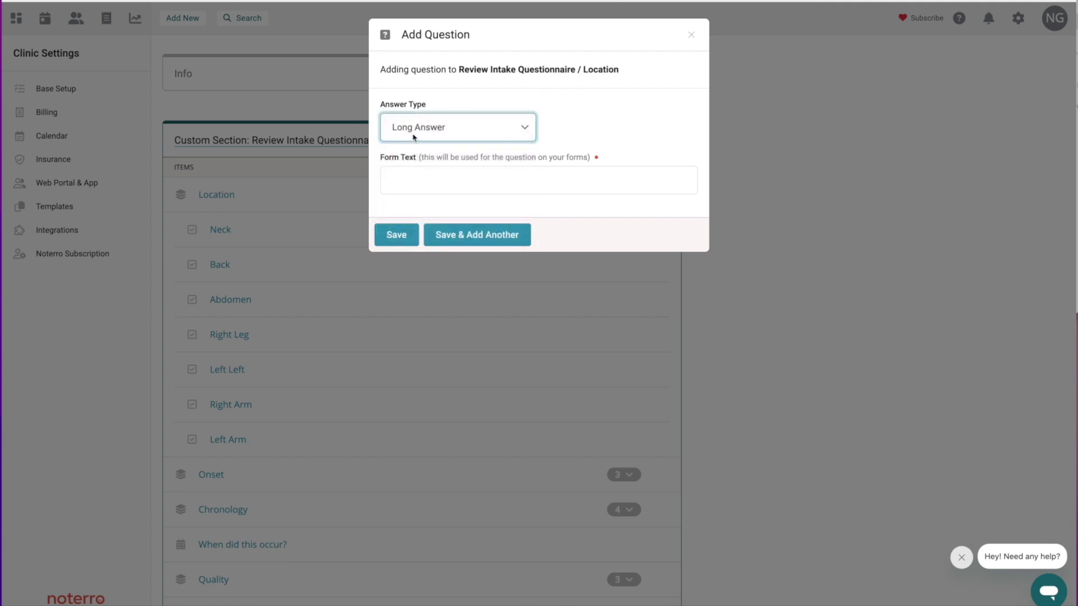
click(462, 131)
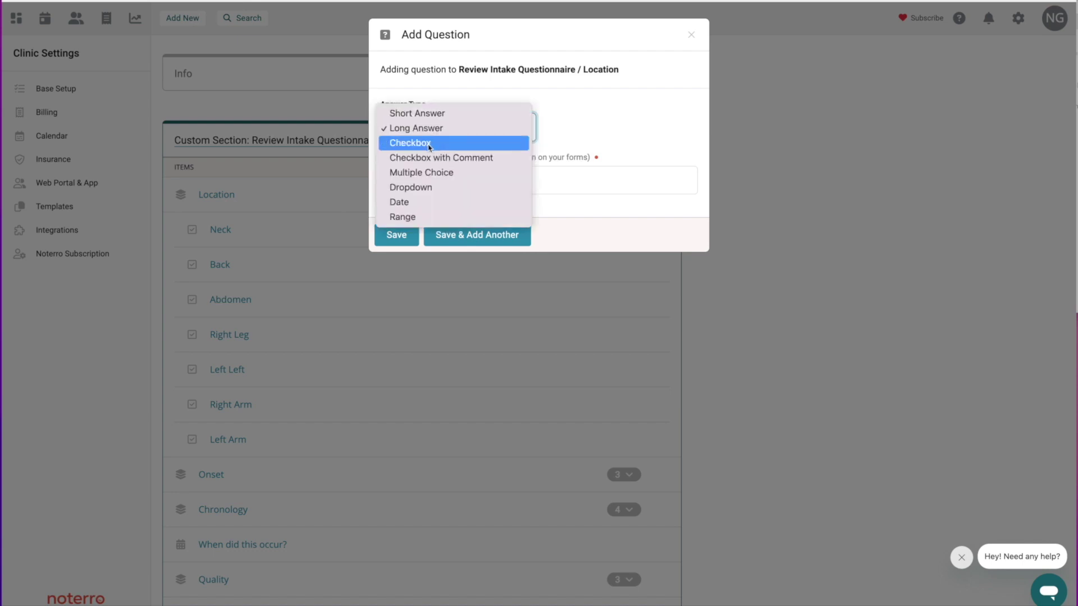
click(429, 147)
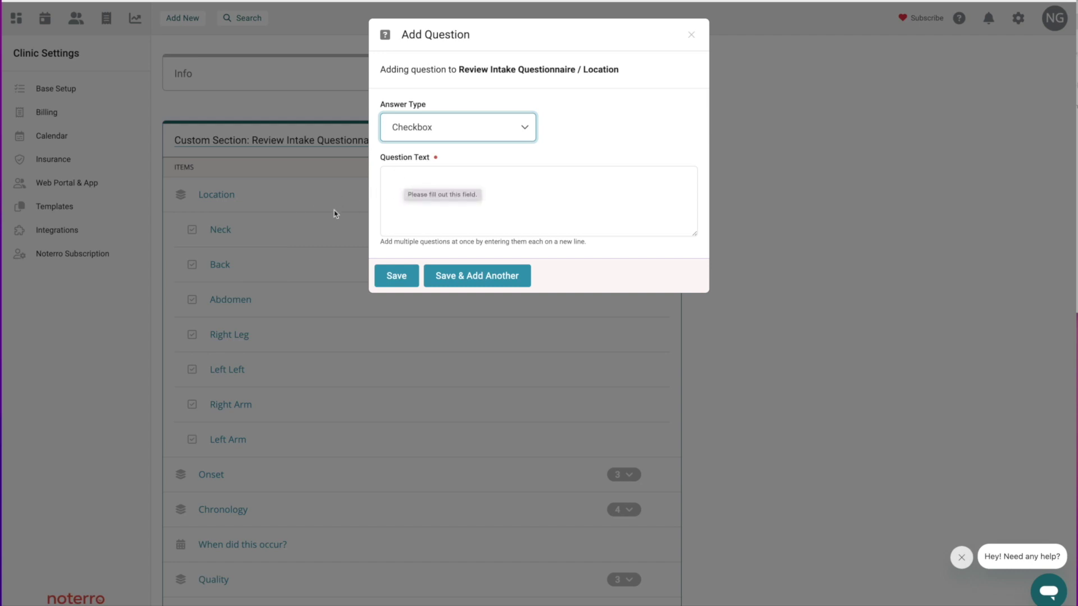
click(486, 133)
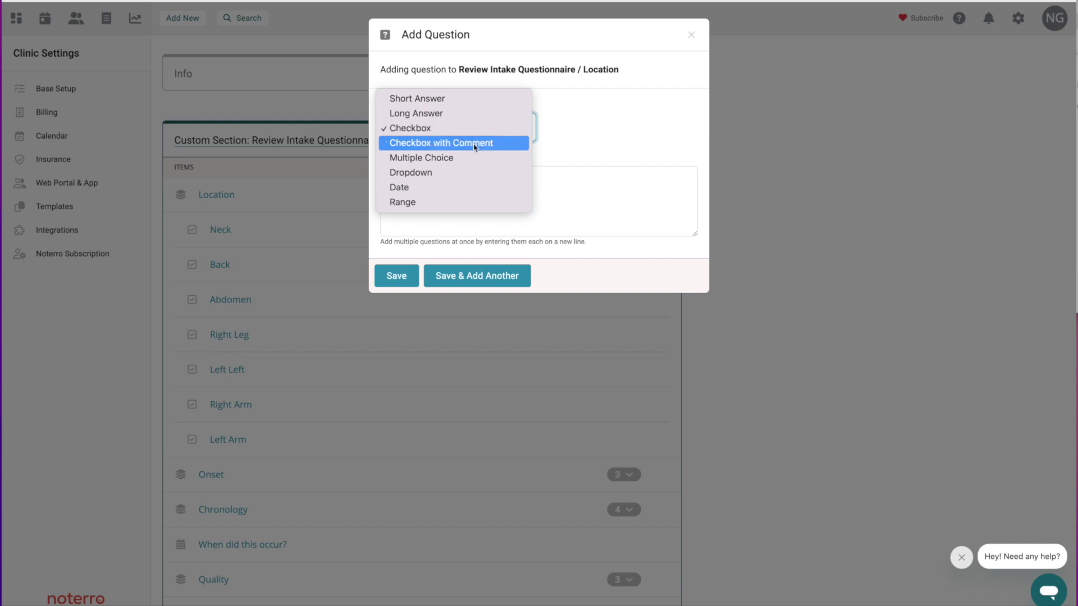
click(474, 147)
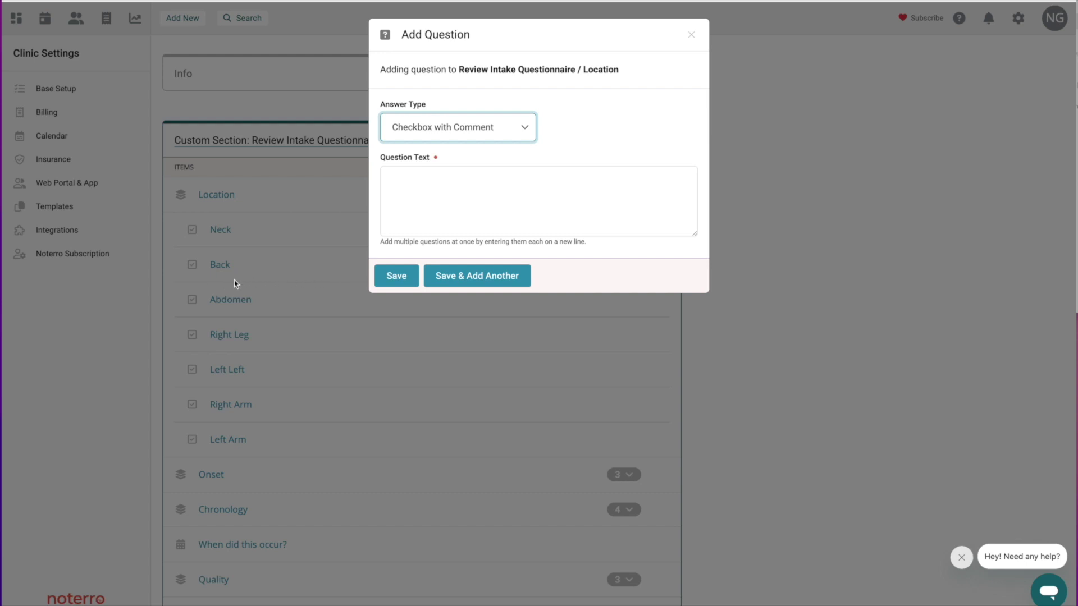
click(495, 136)
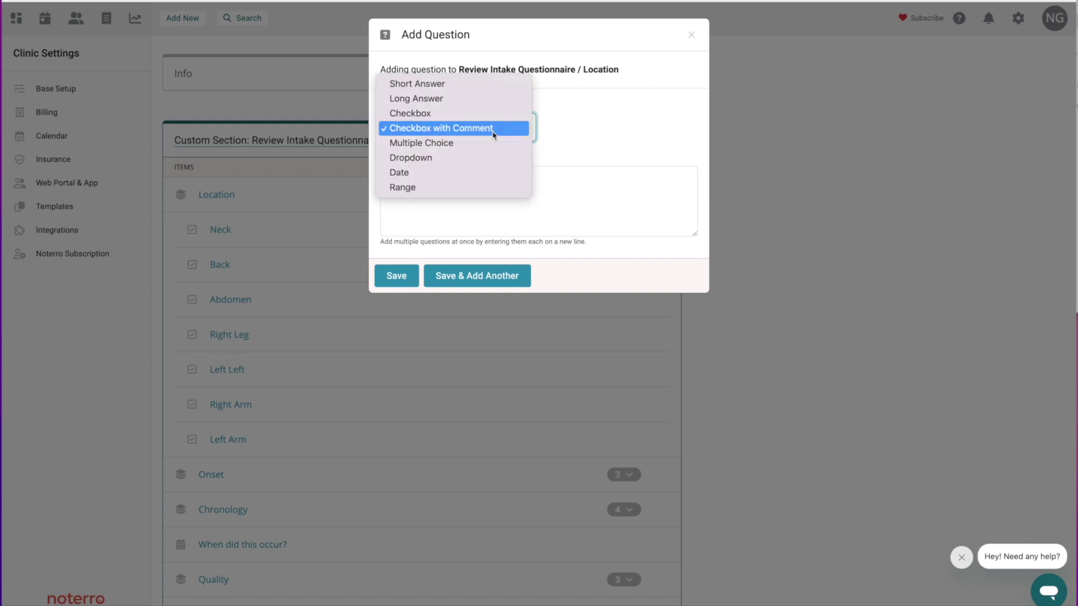
click(433, 160)
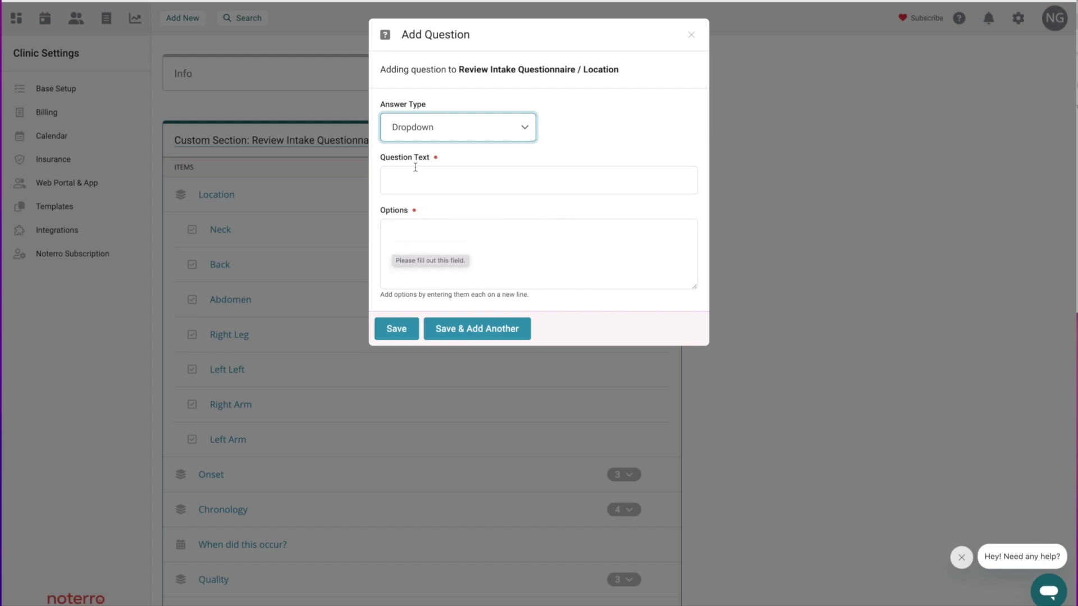
click(459, 135)
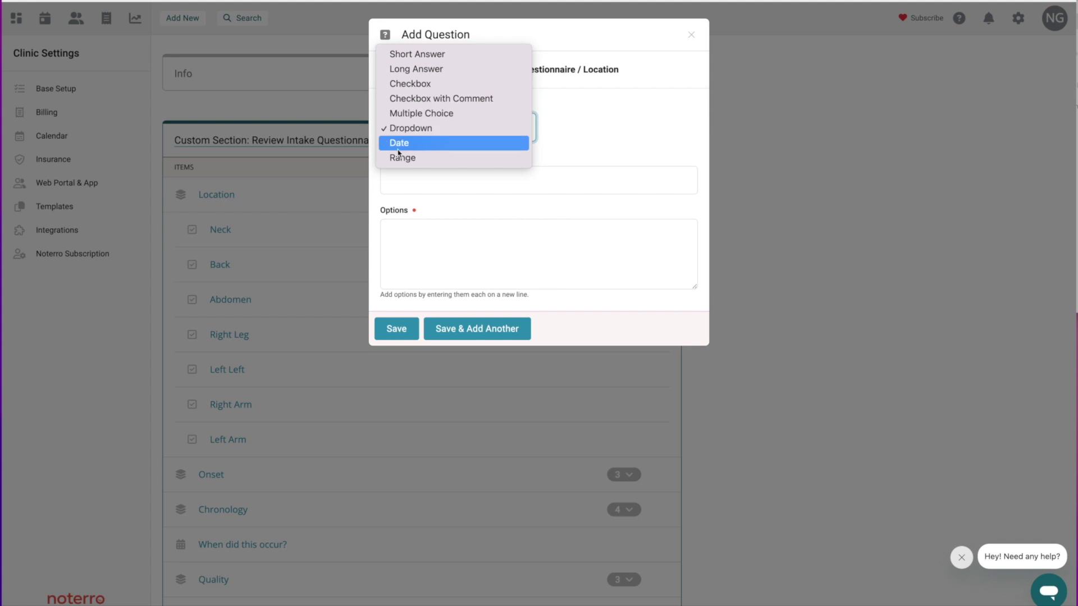
Try Multiple Choice and Date, then make the question a Range answer with maximum 10
click(410, 114)
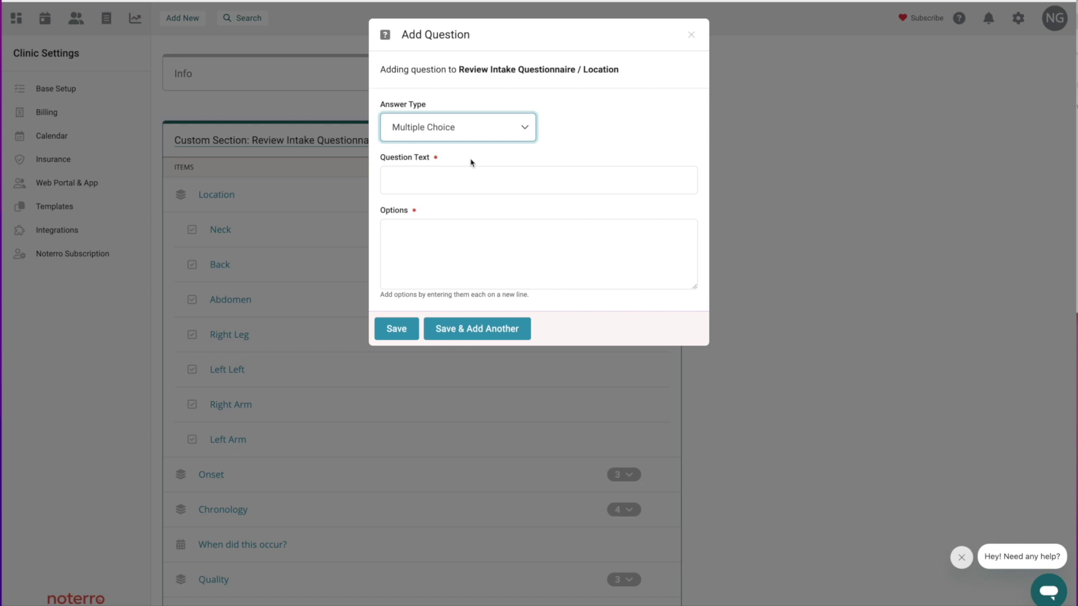
click(474, 130)
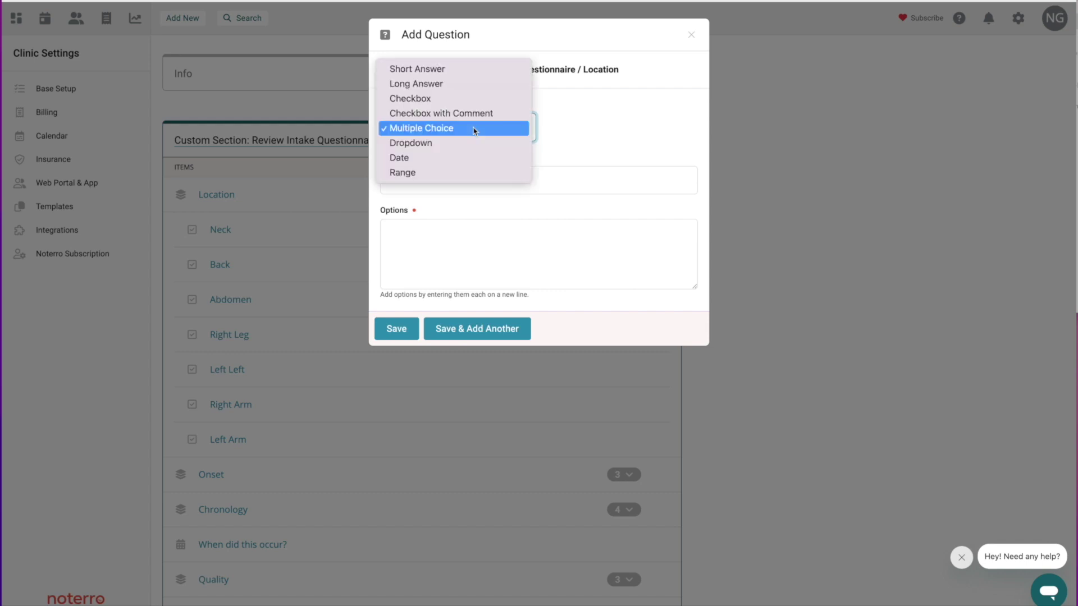
click(406, 159)
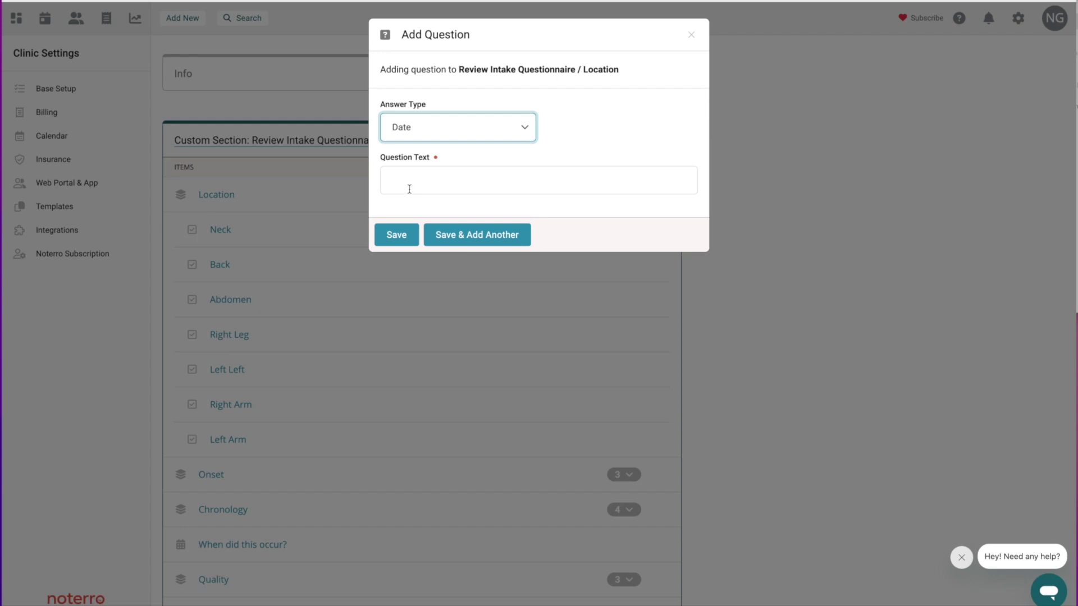
click(464, 131)
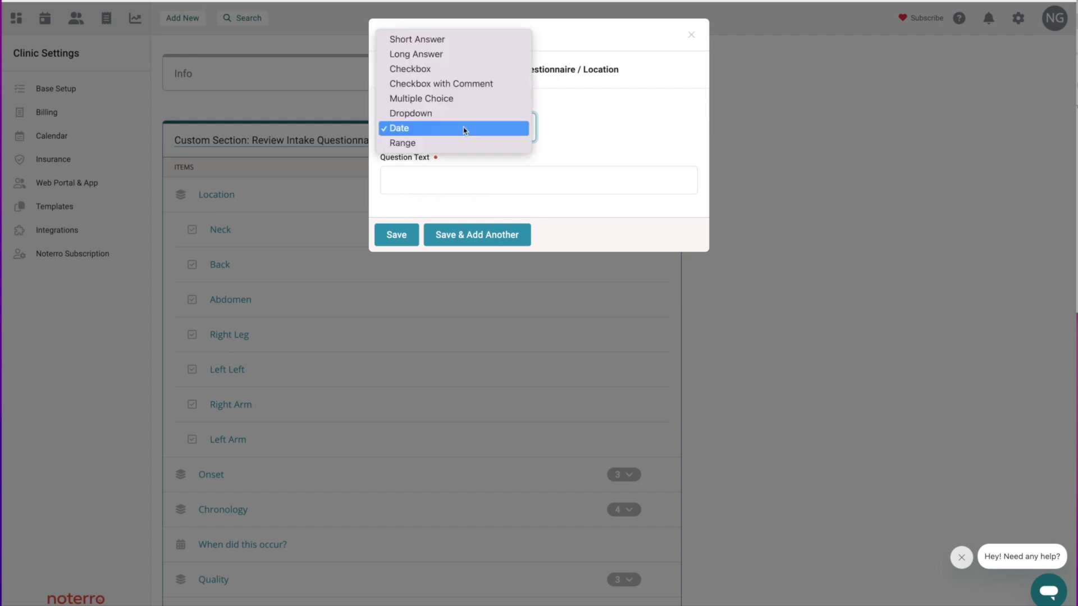
click(404, 143)
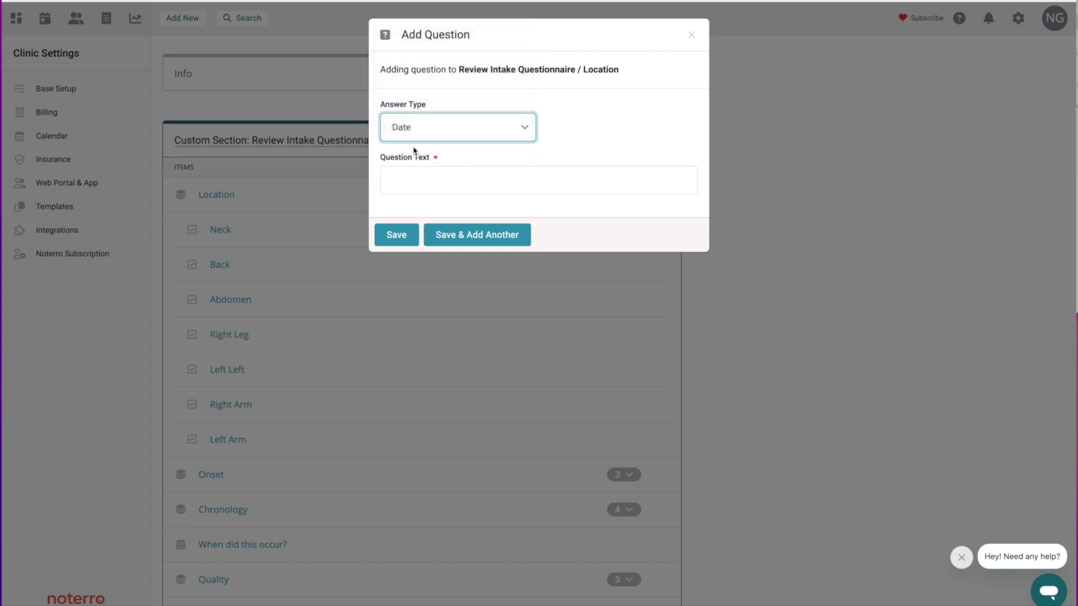
click(408, 188)
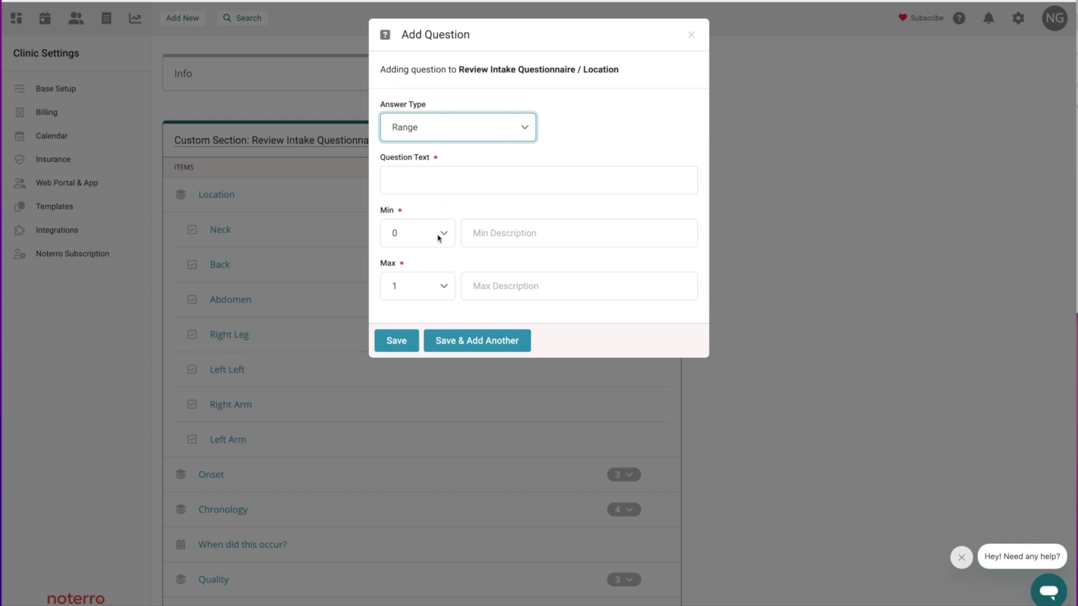
click(447, 286)
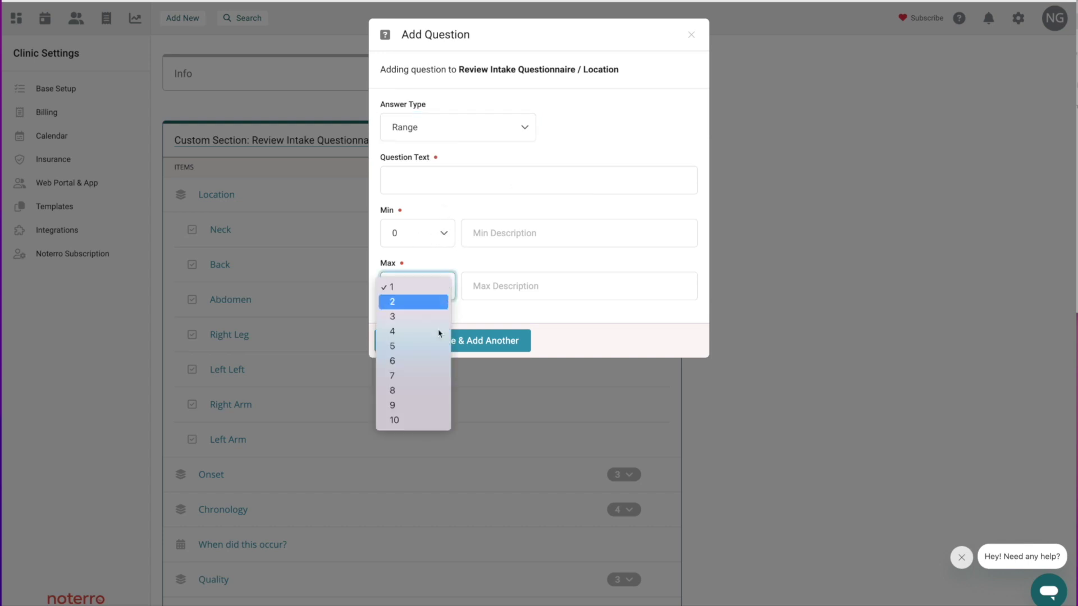
click(408, 421)
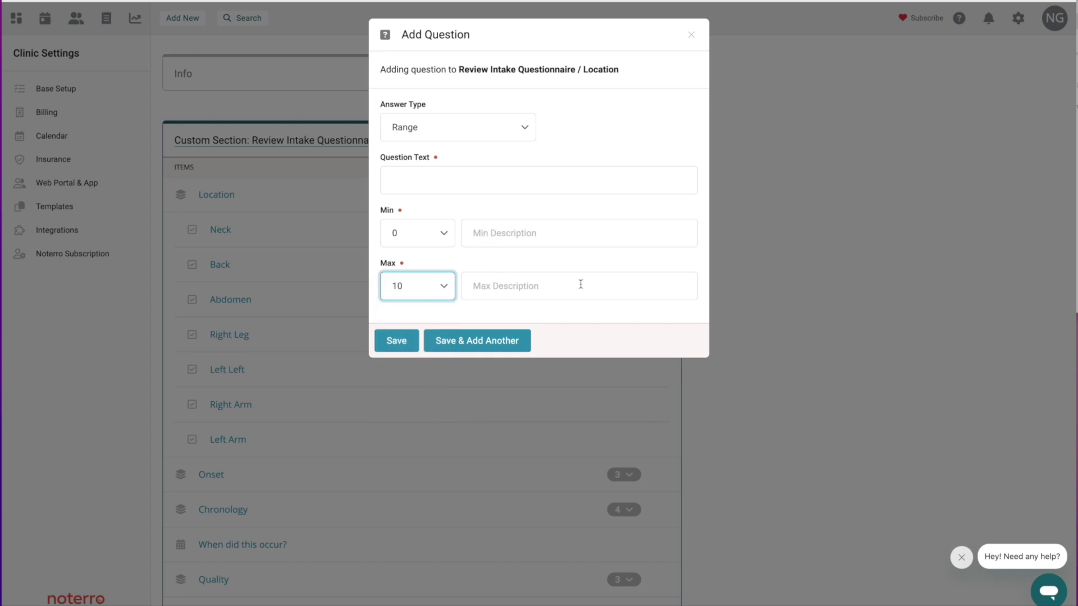
Discard the unsaved new question, including a second attempt below Neck
click(692, 38)
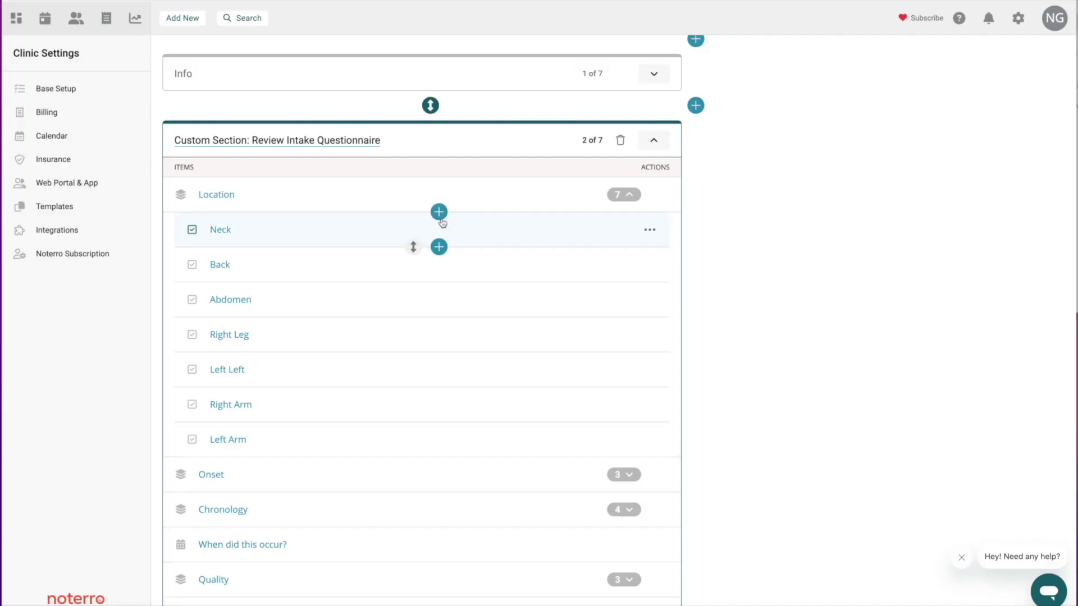
click(441, 251)
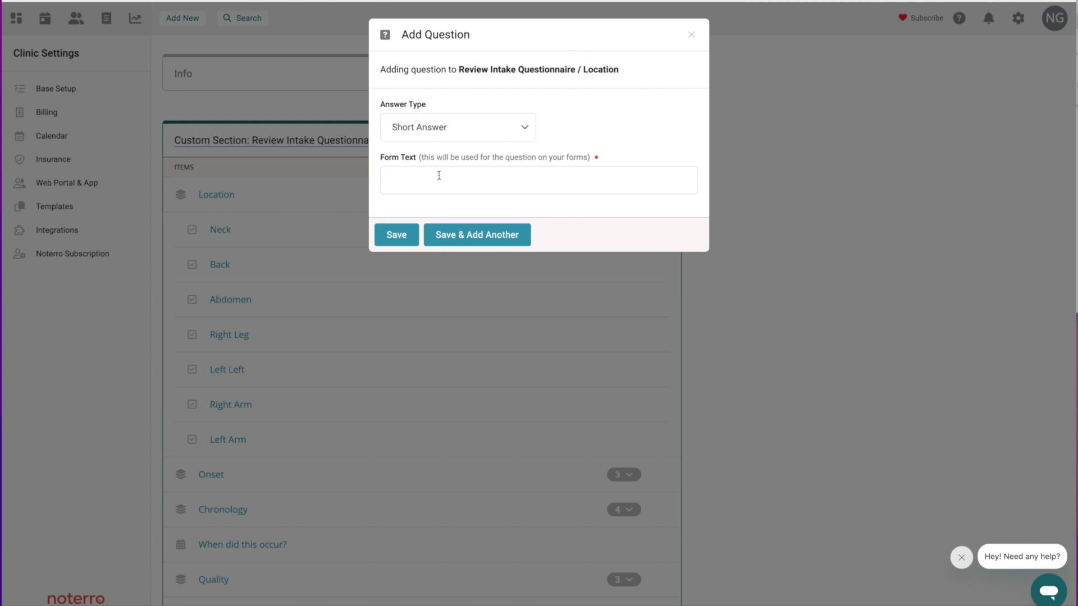
click(692, 35)
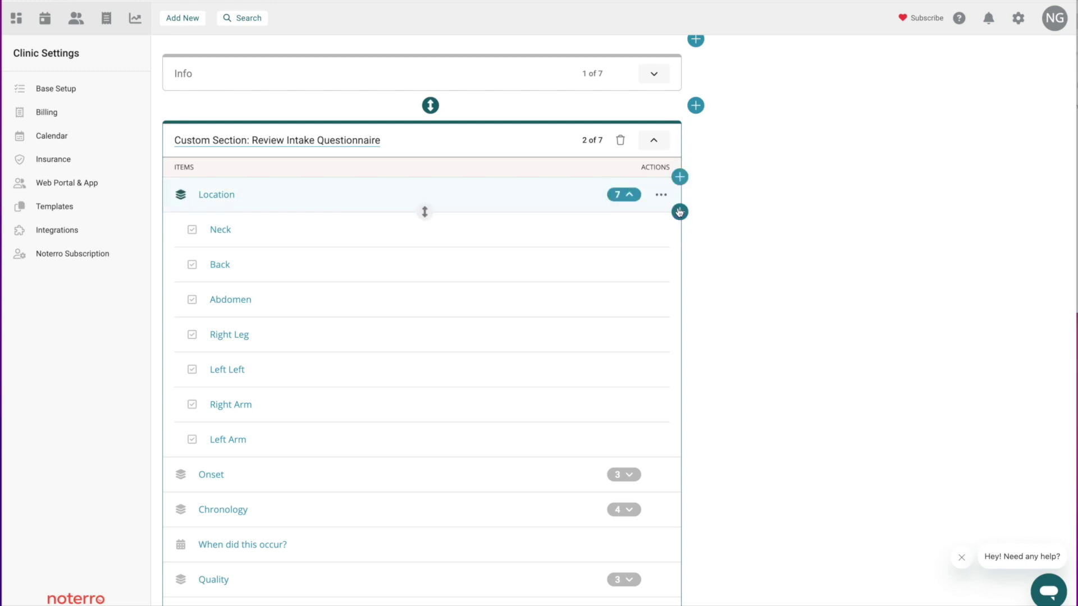
Check Location's add-item menu, then collapse the Location category's seven questions
click(680, 212)
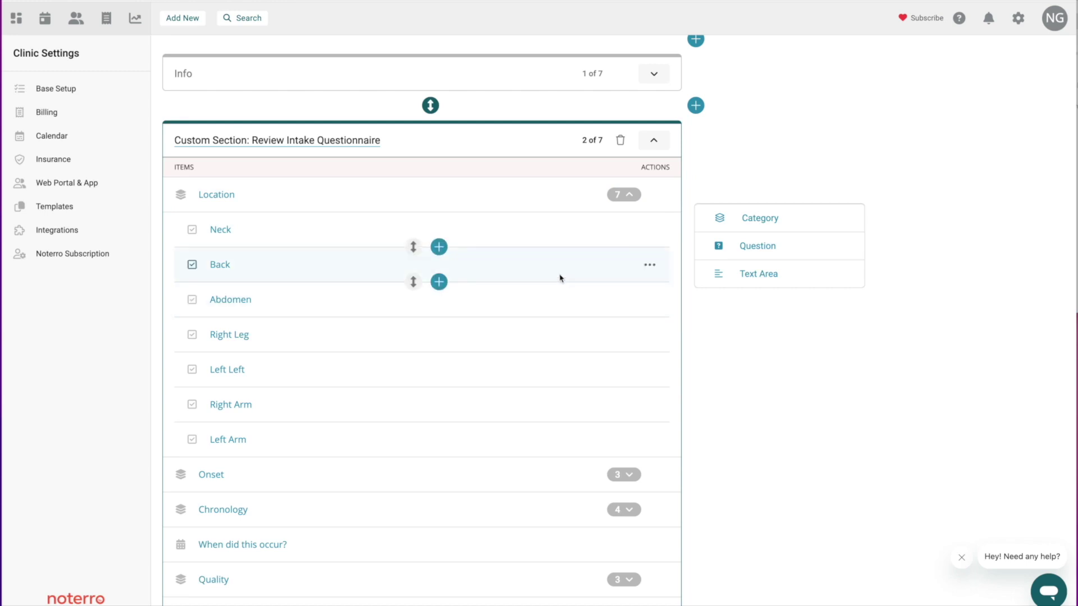
click(439, 247)
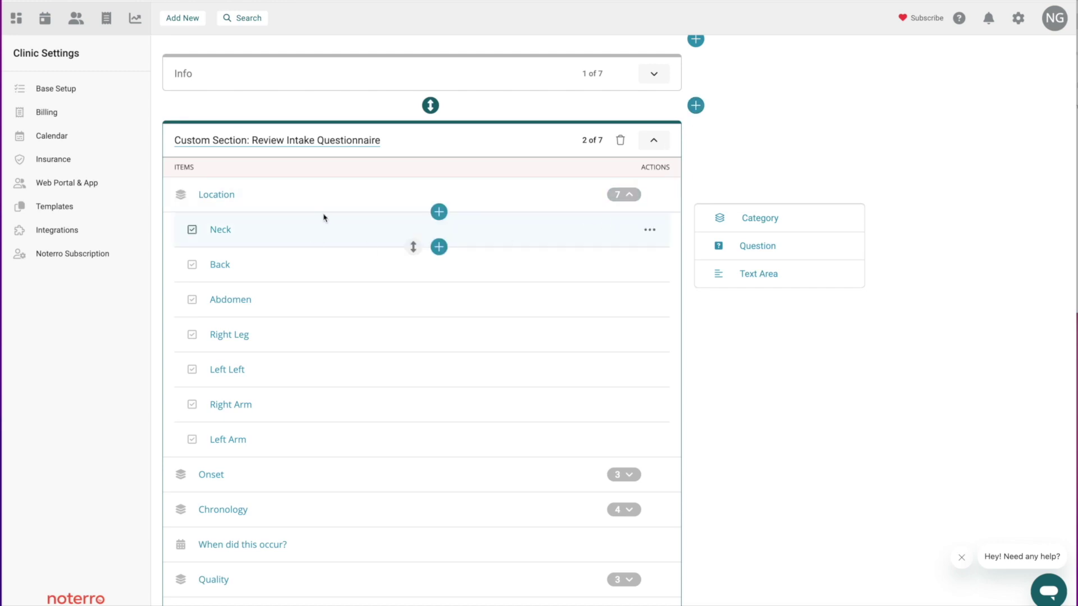
click(629, 196)
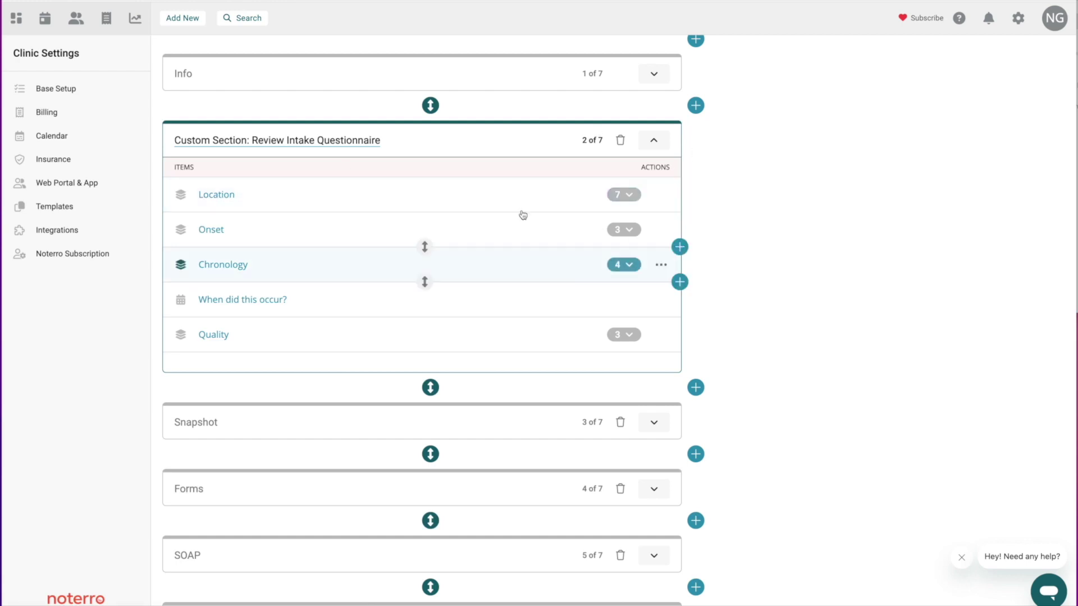
Inspect the Location and Onset categories, including the 'When did it happen?' question's actions
click(216, 202)
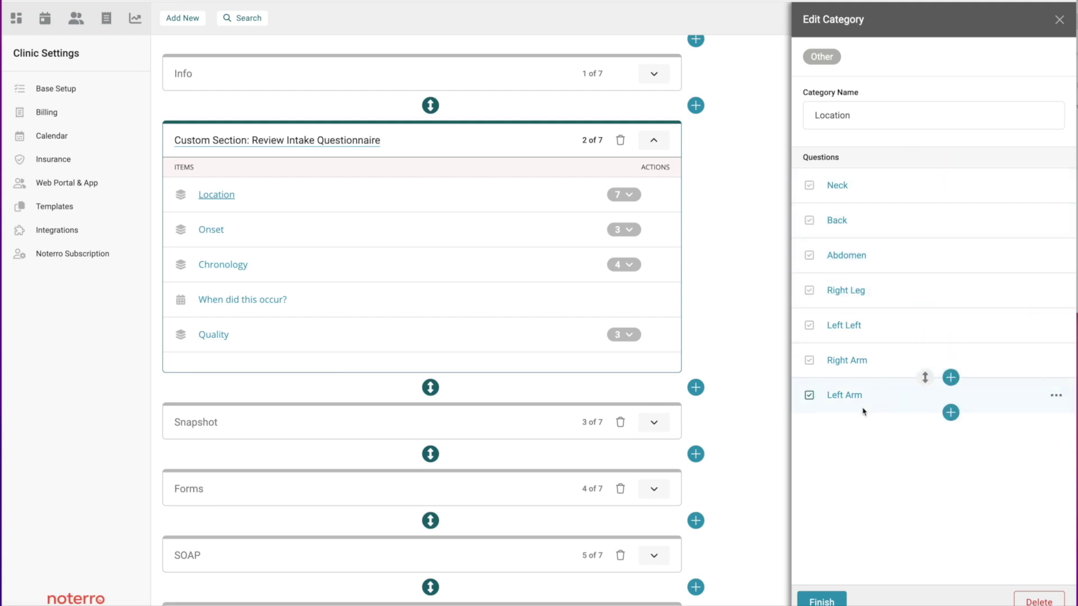
click(211, 231)
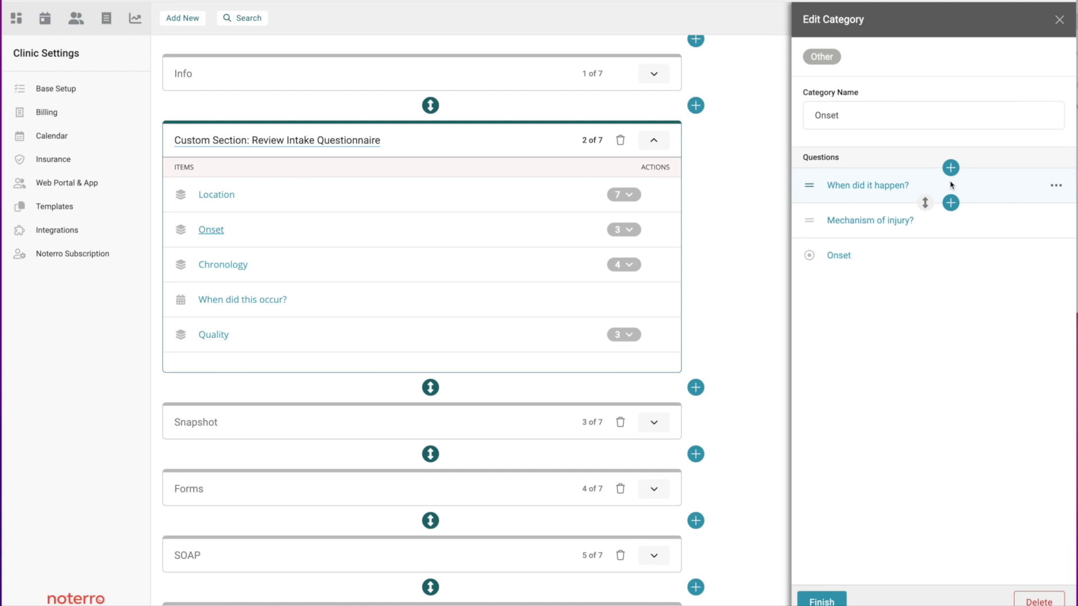
click(1058, 190)
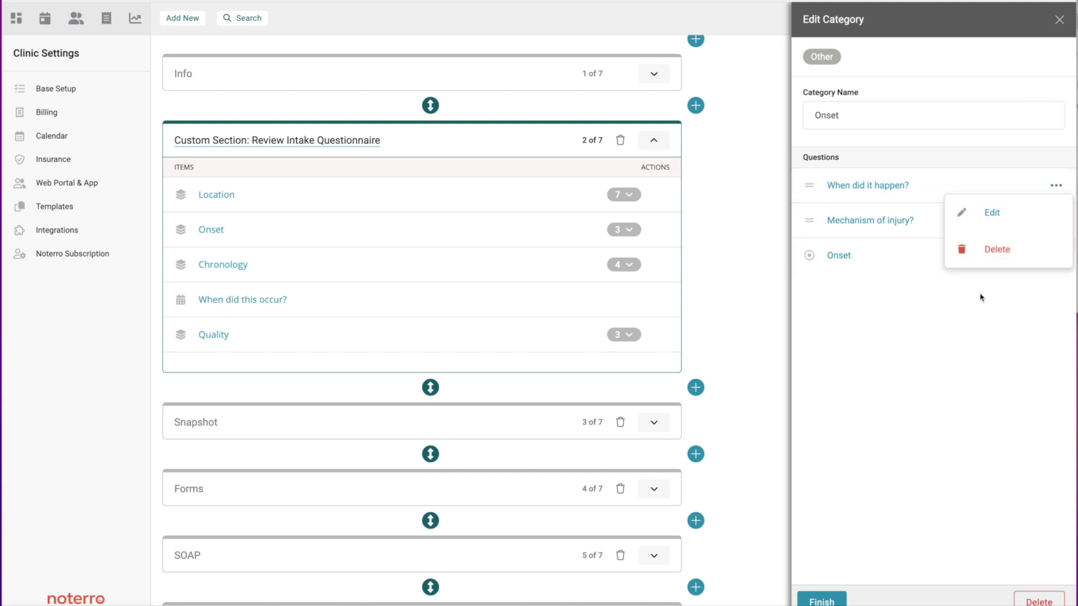
click(979, 308)
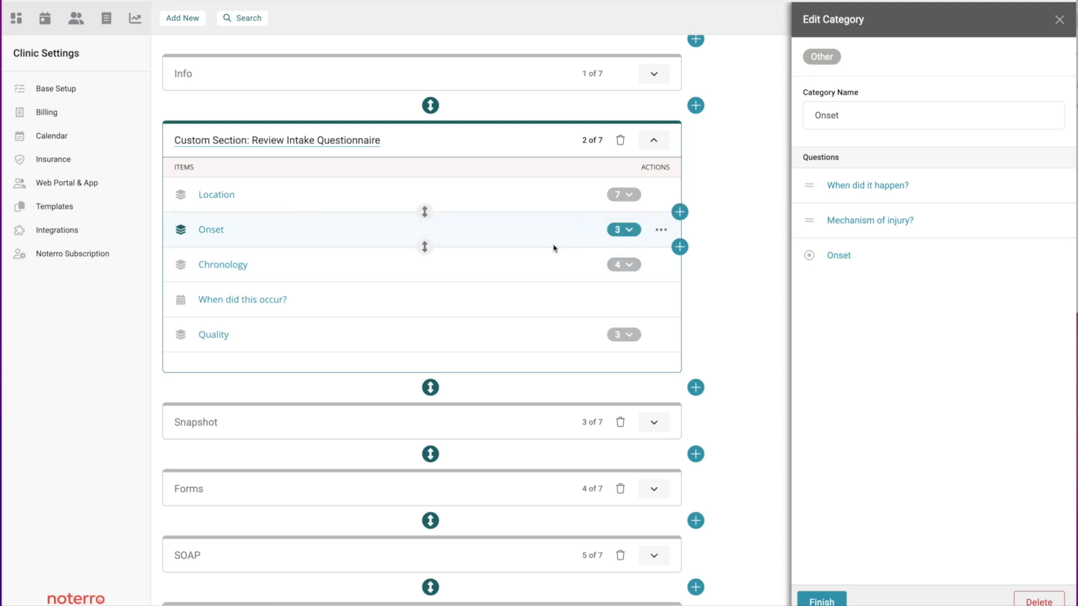
Collapse Review Intake Questionnaire and close the category editor to see the template's sections
click(653, 142)
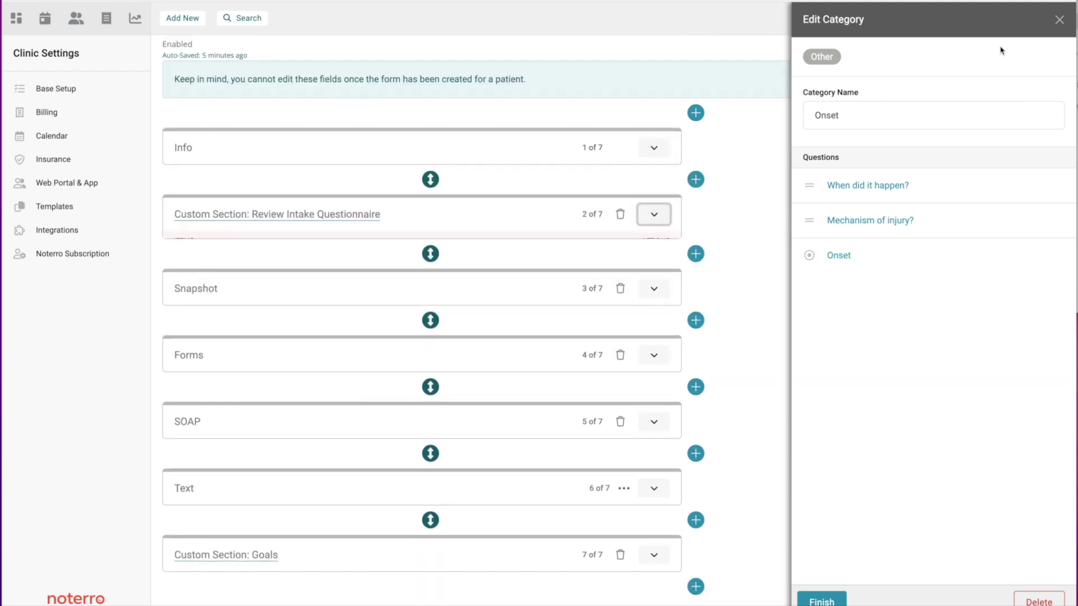
click(1060, 20)
scroll(883, 272, up, 1)
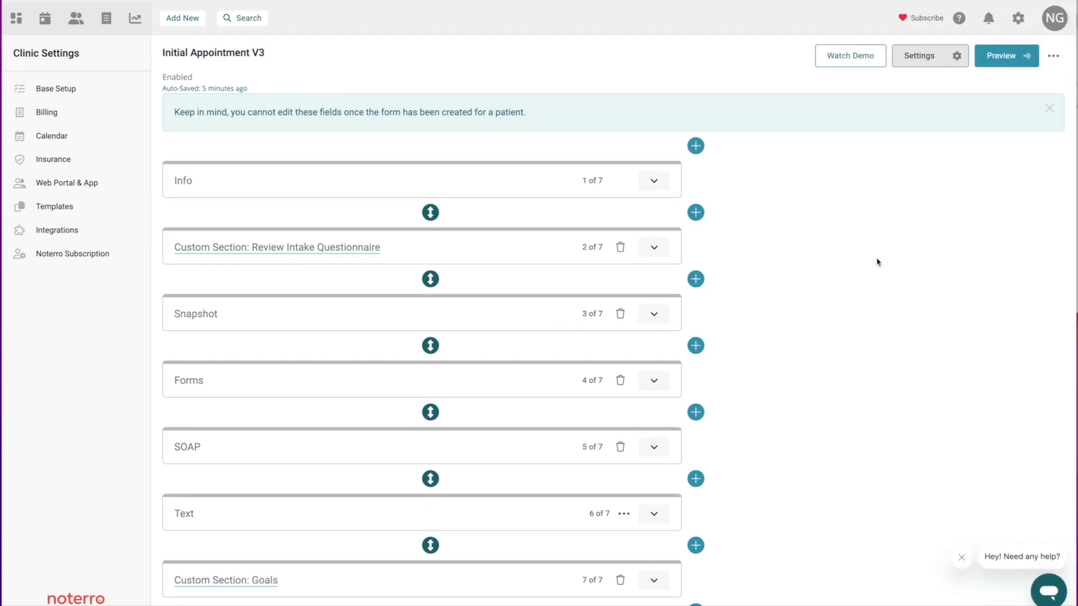
click(1001, 57)
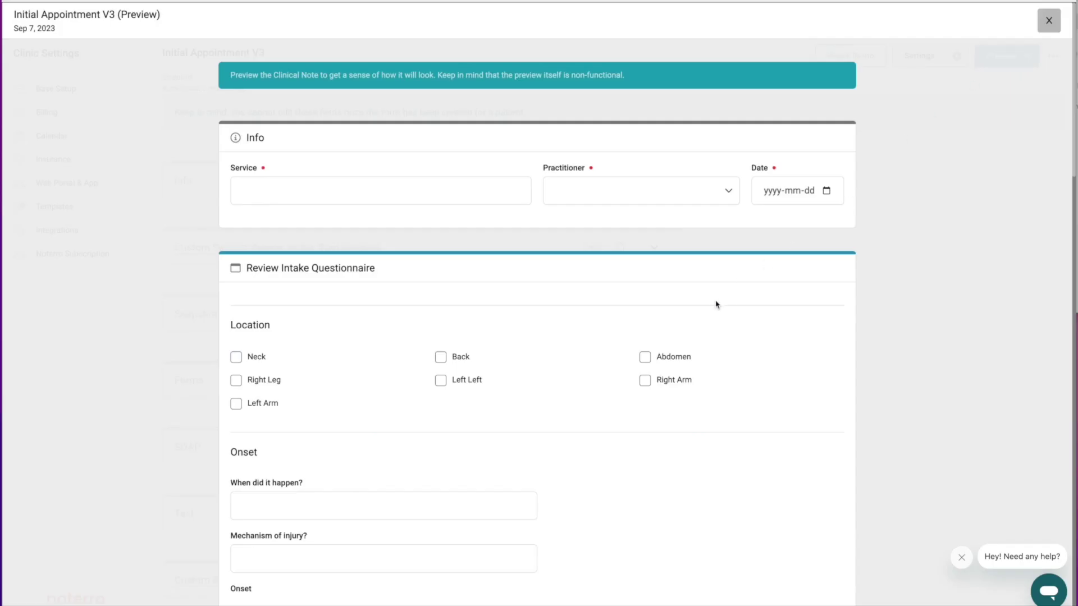
click(236, 359)
click(236, 358)
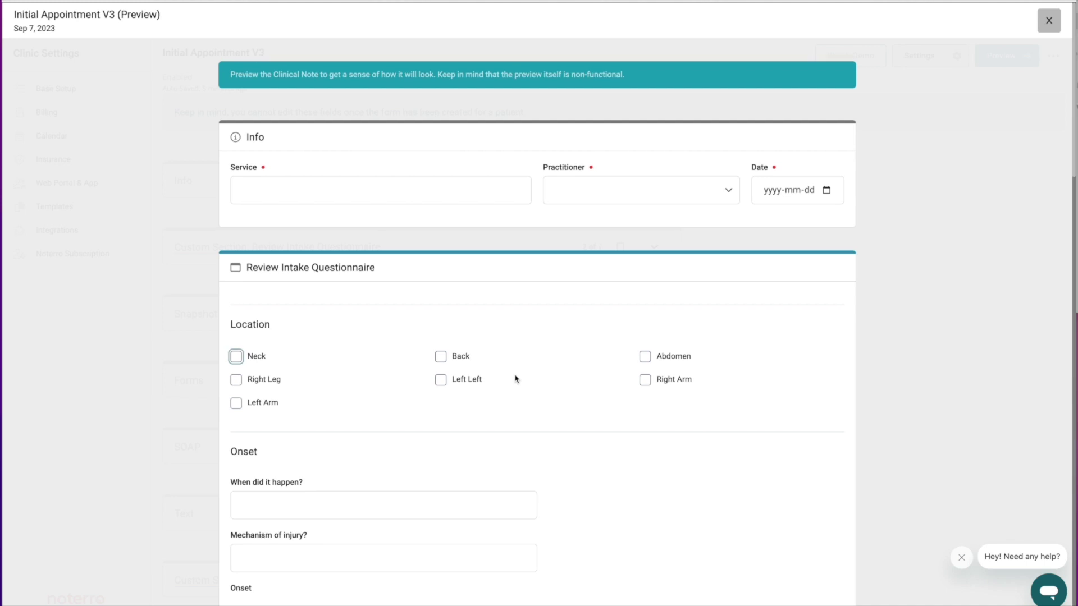
scroll(516, 379, down, 1)
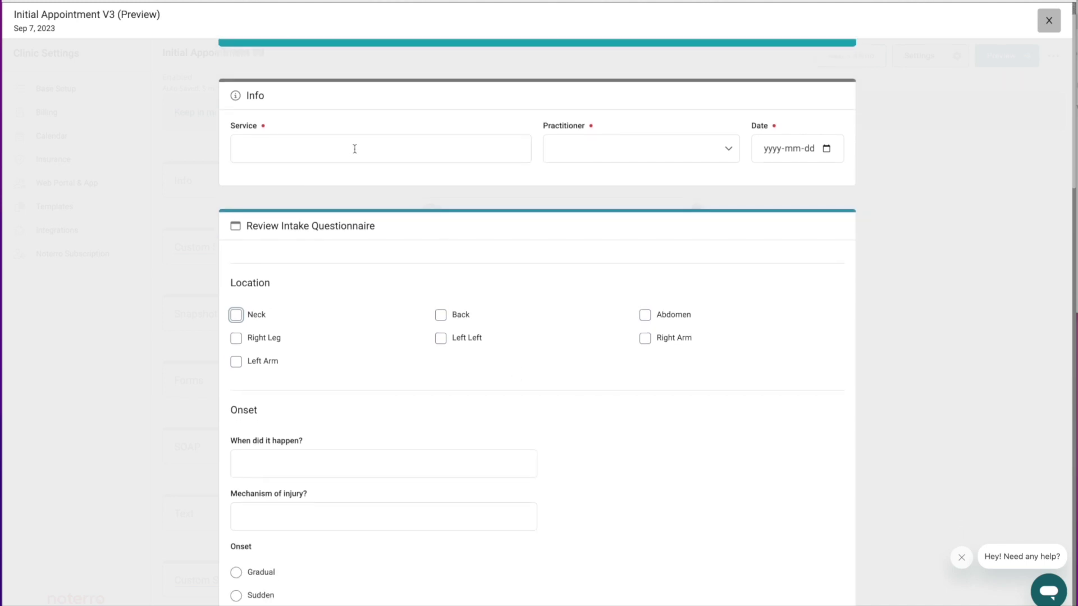
scroll(398, 275, down, 5)
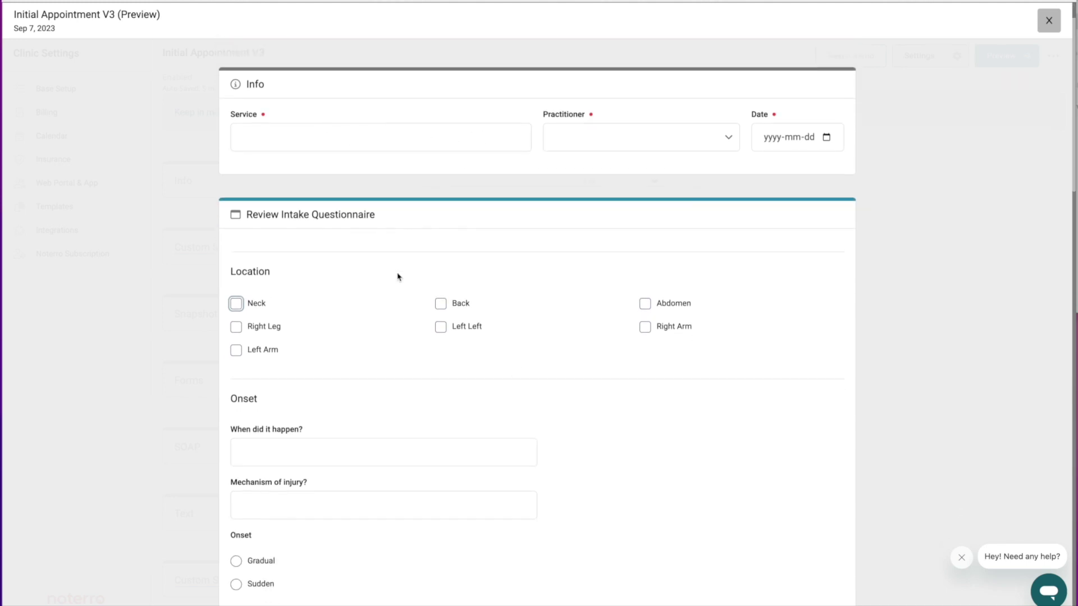
scroll(397, 277, down, 8)
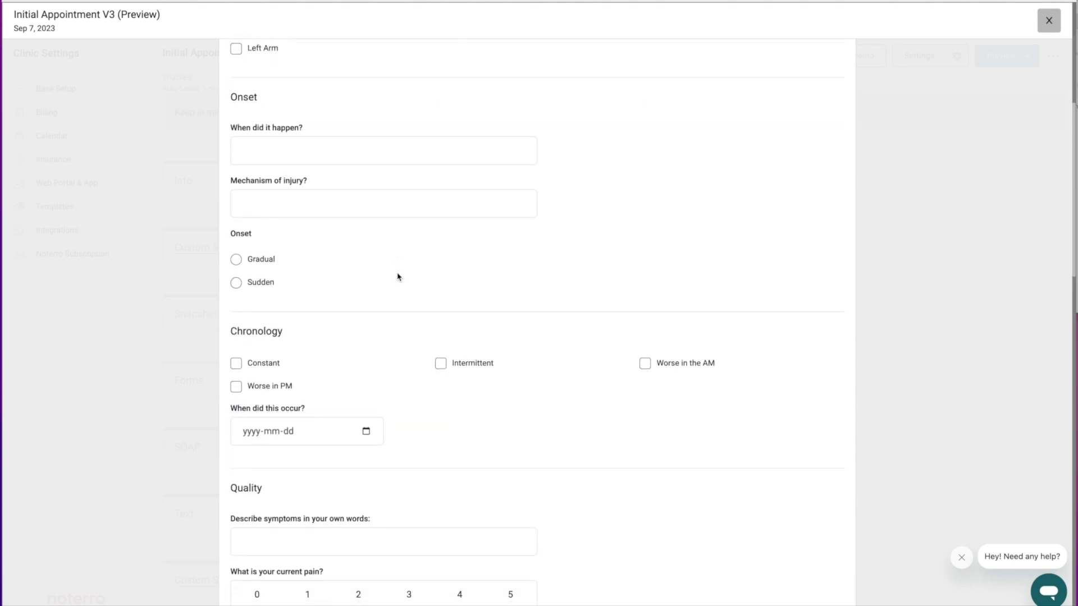
scroll(398, 276, down, 5)
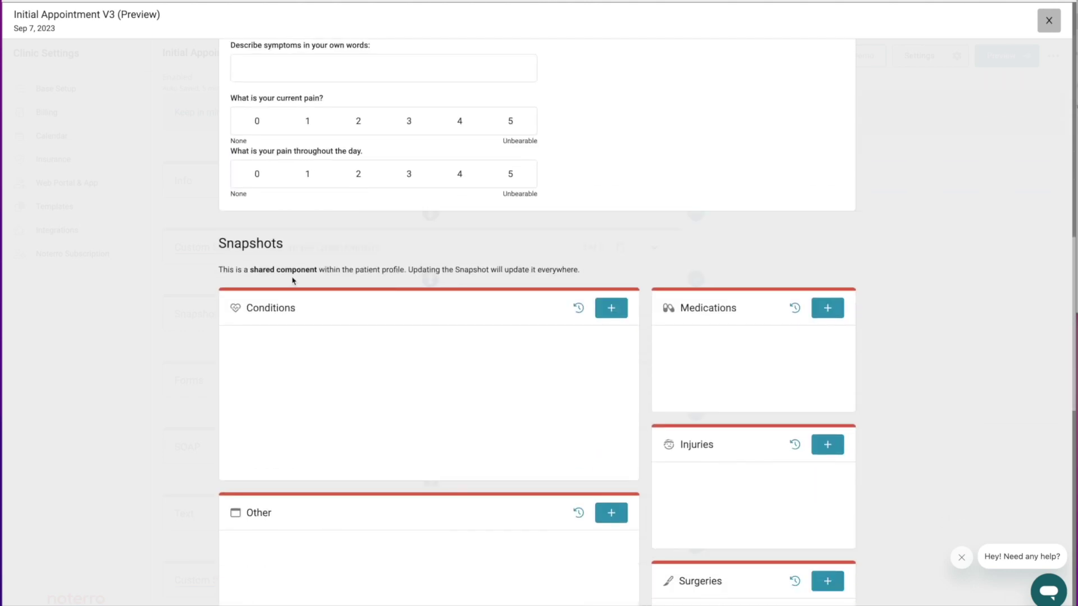
scroll(265, 417, down, 7)
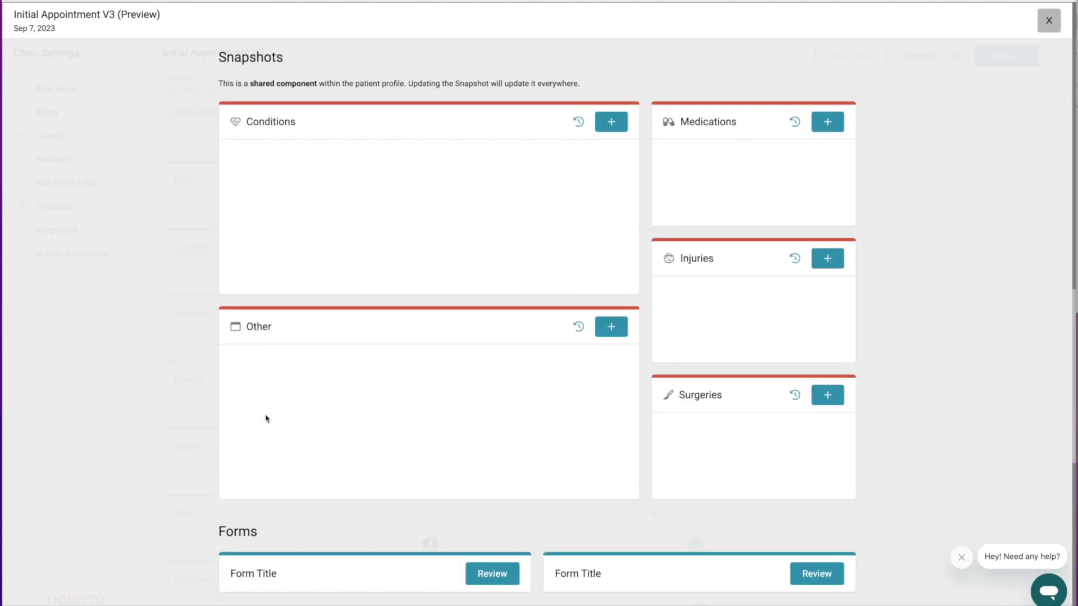
scroll(265, 417, down, 2)
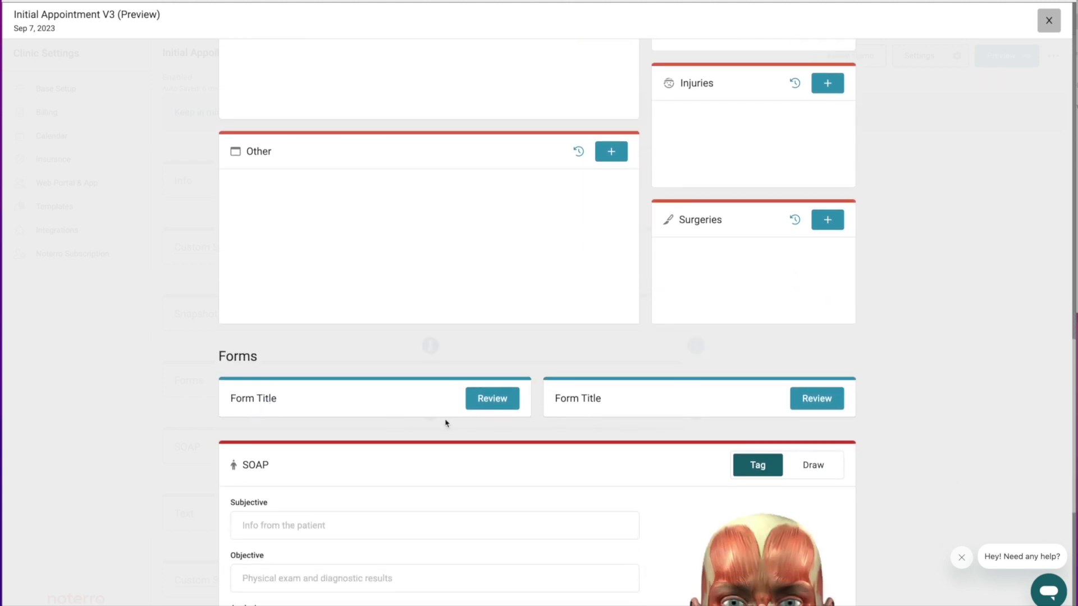
click(490, 402)
scroll(543, 351, down, 5)
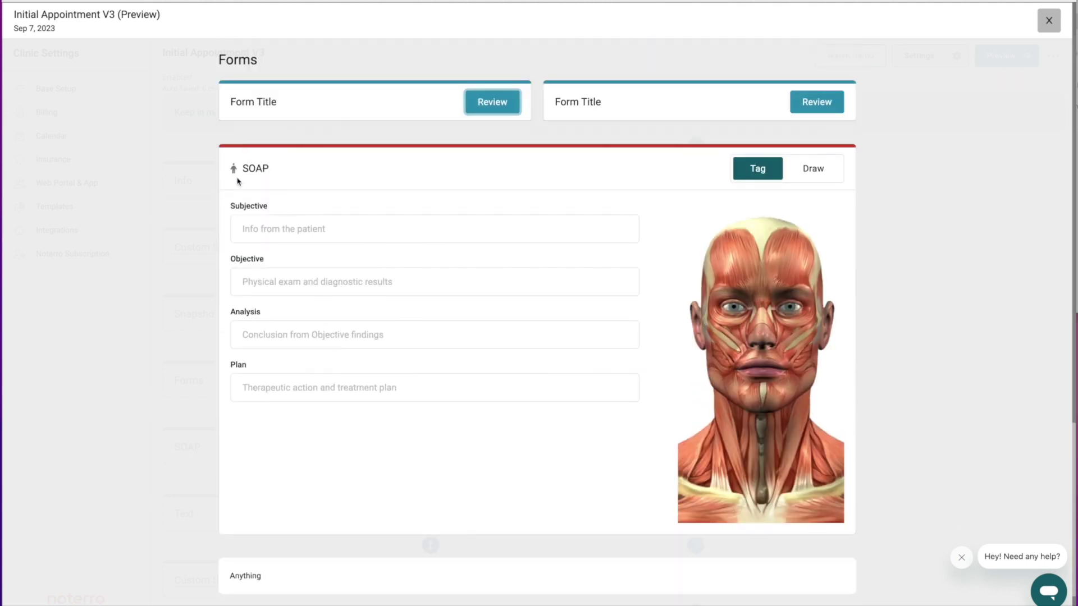
scroll(817, 522, down, 1)
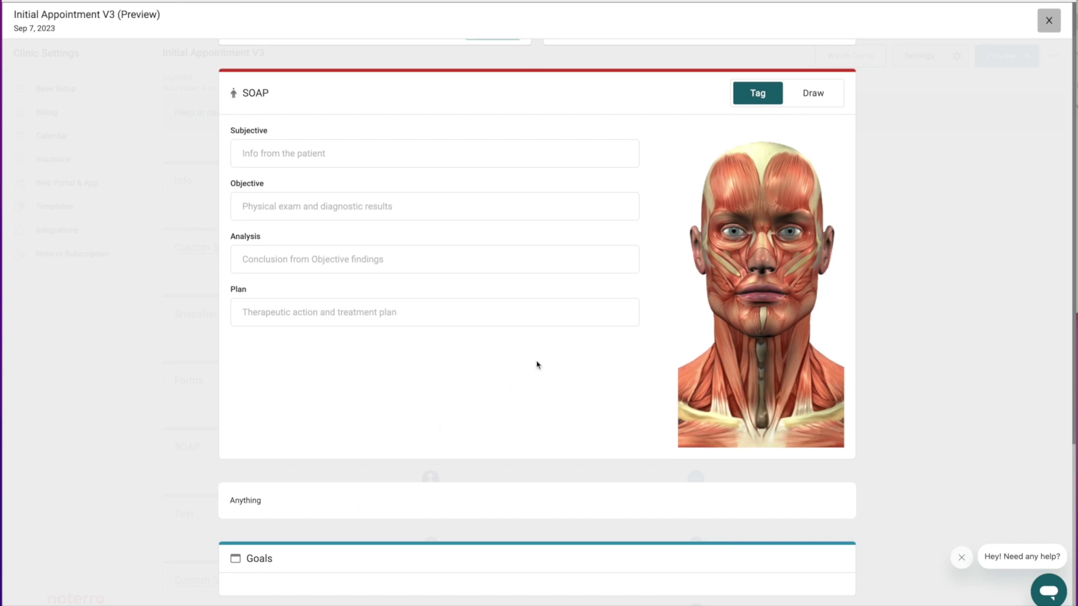
scroll(537, 365, up, 12)
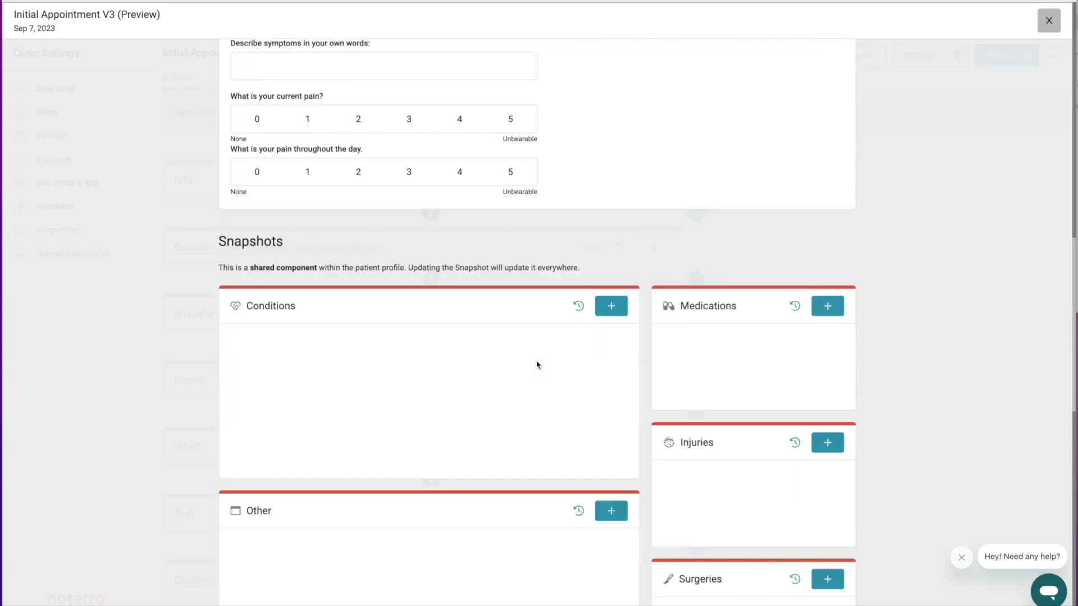
scroll(537, 365, up, 12)
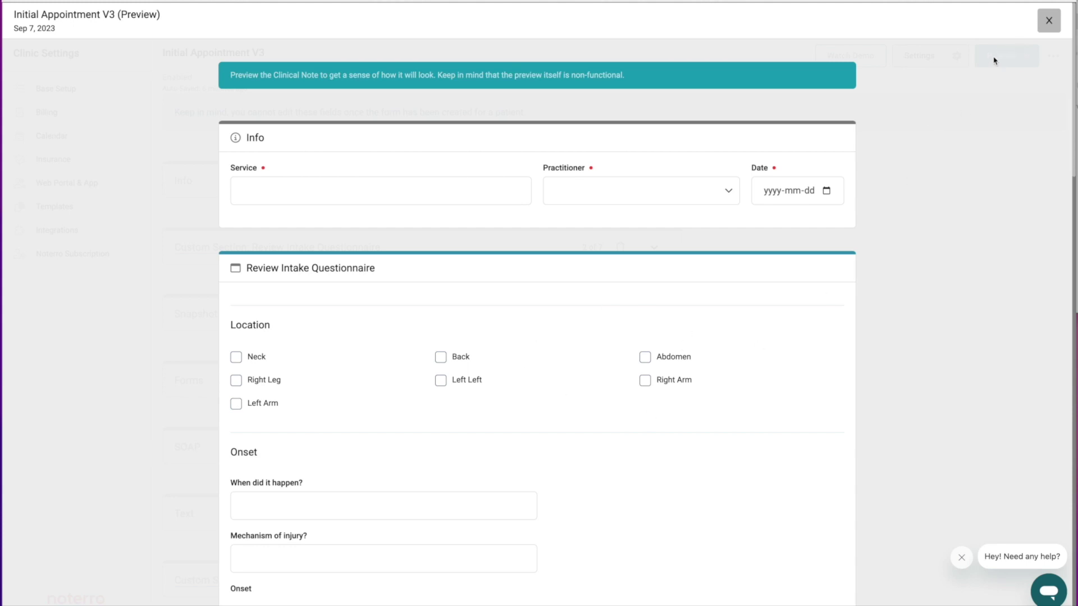
click(1048, 25)
scroll(802, 242, down, 1)
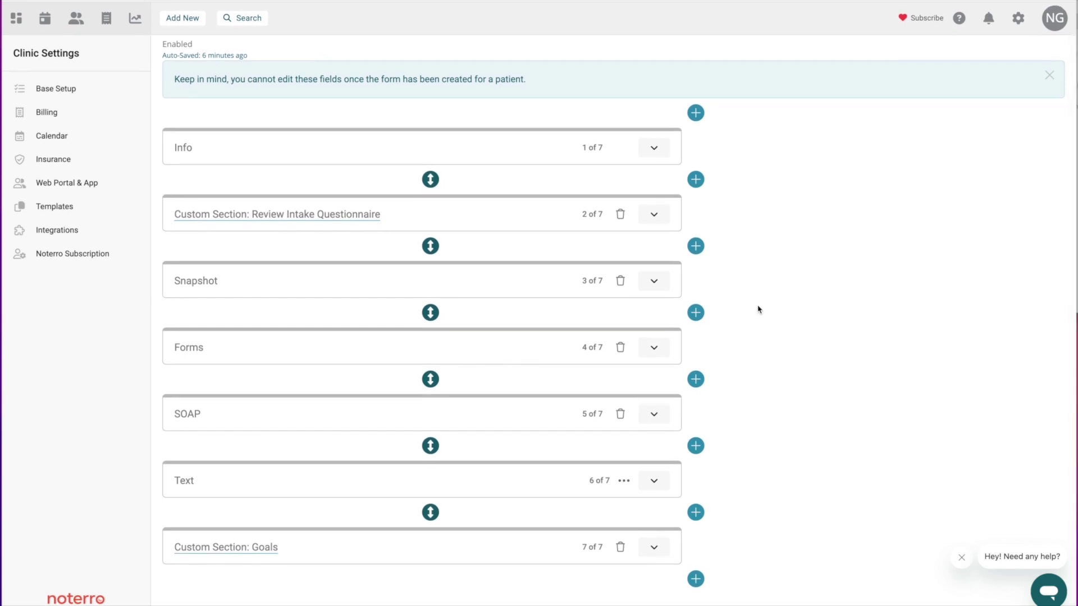
click(655, 282)
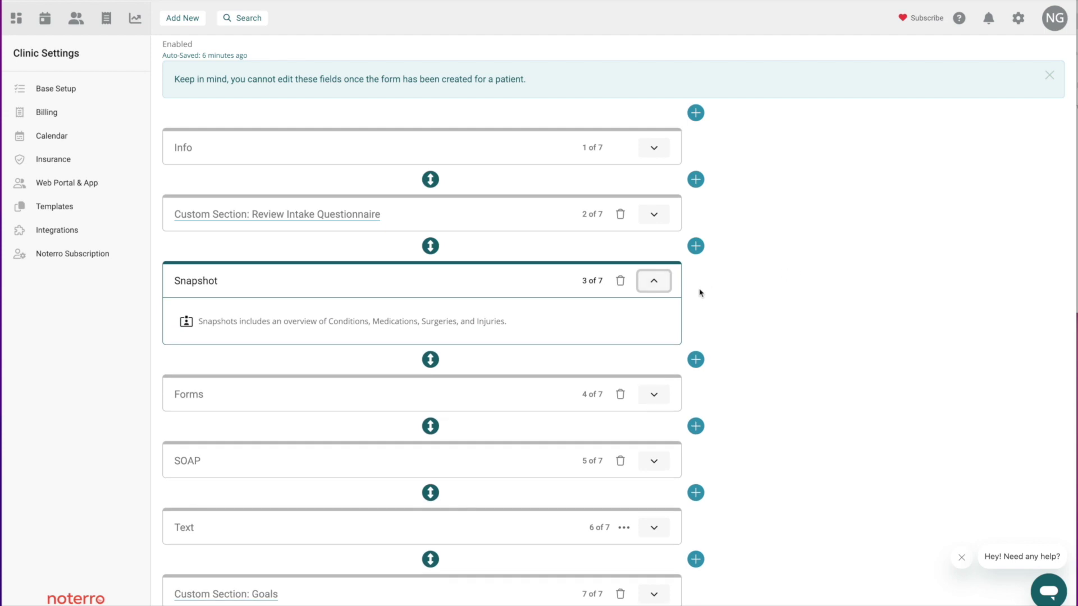
click(655, 282)
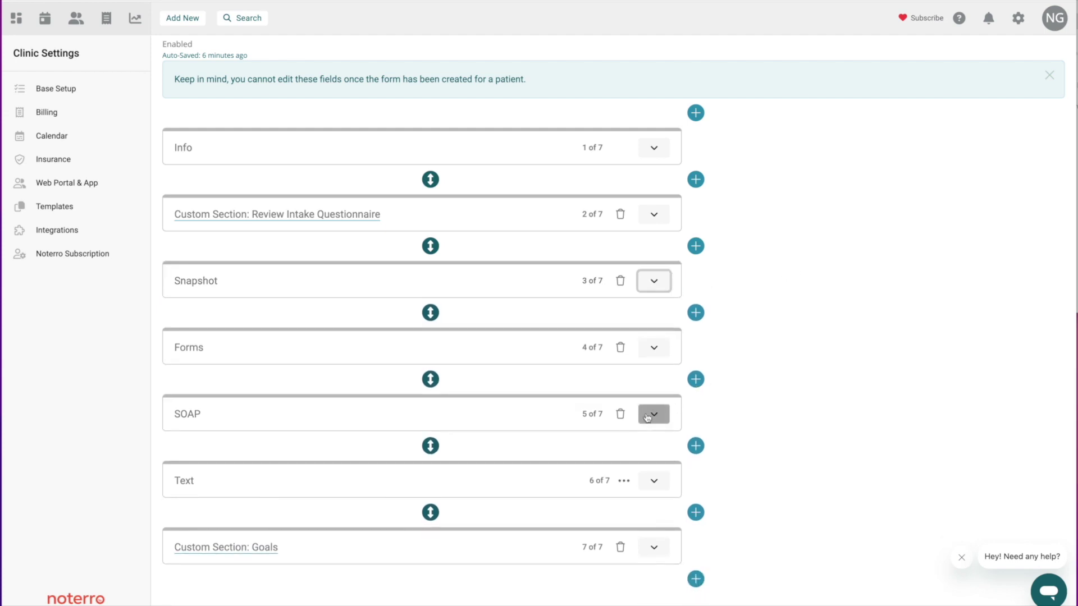
click(654, 414)
scroll(736, 385, down, 1)
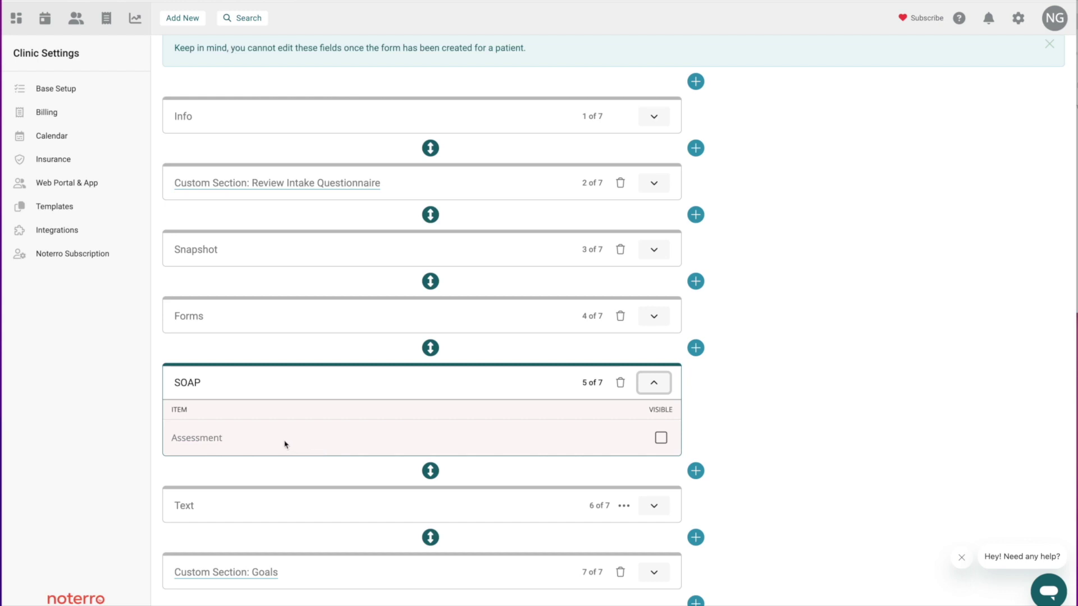
click(662, 439)
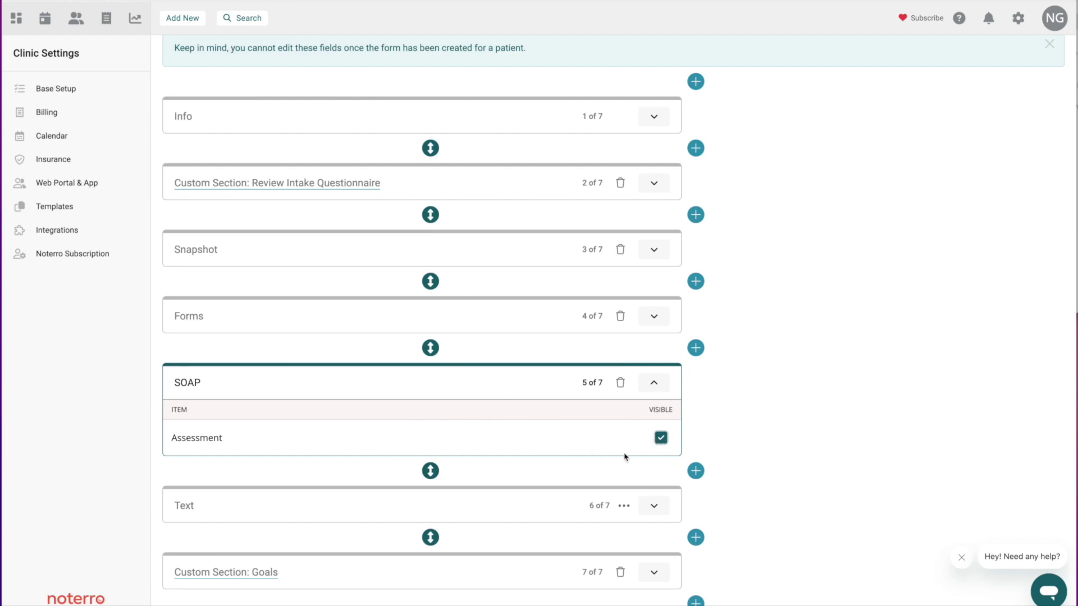
click(662, 438)
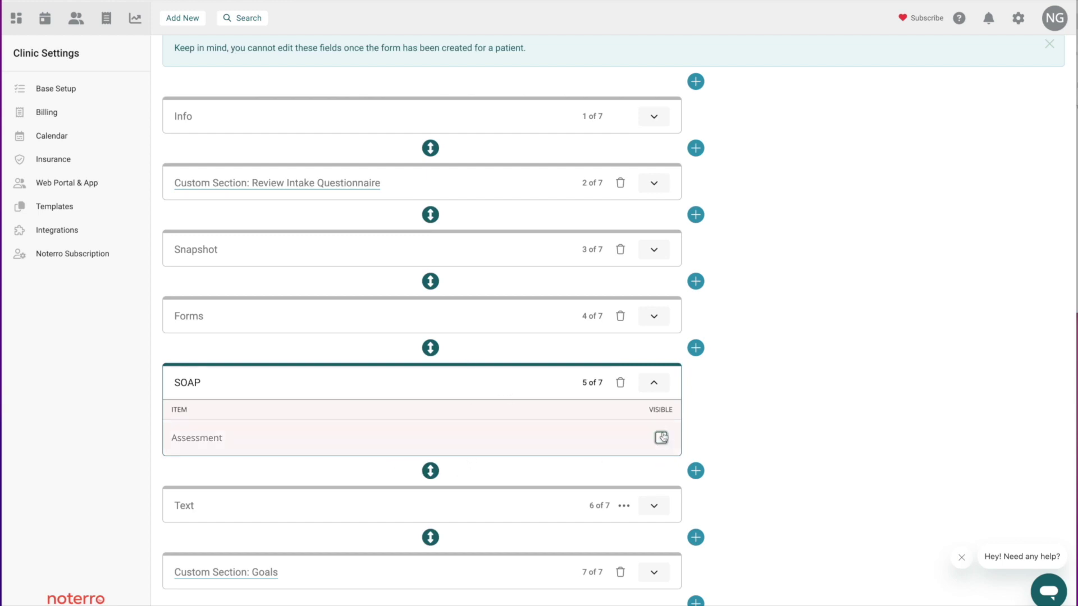
click(655, 384)
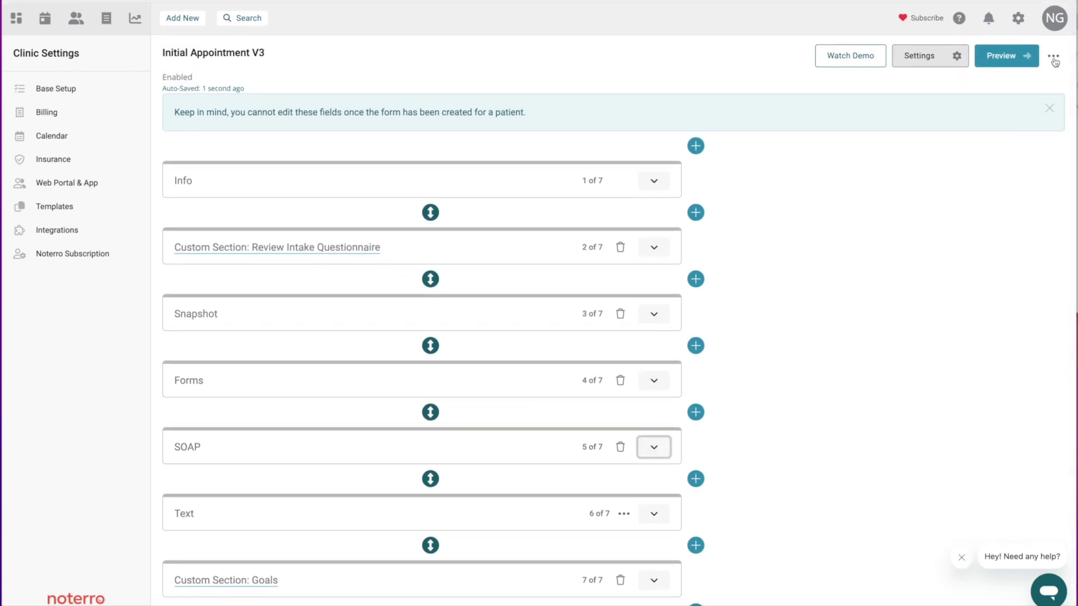
click(1054, 58)
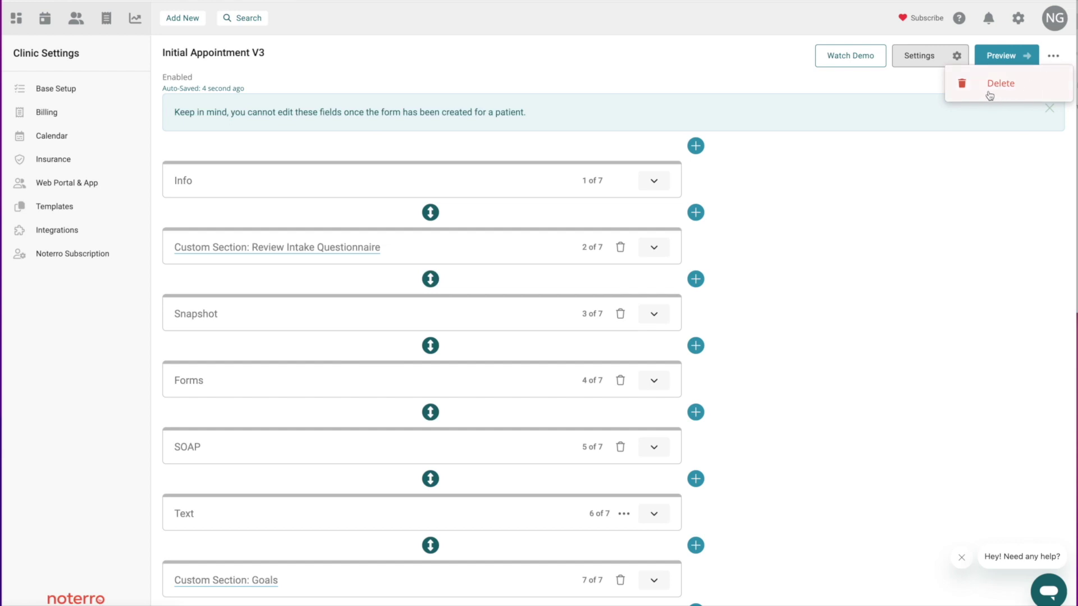
click(925, 257)
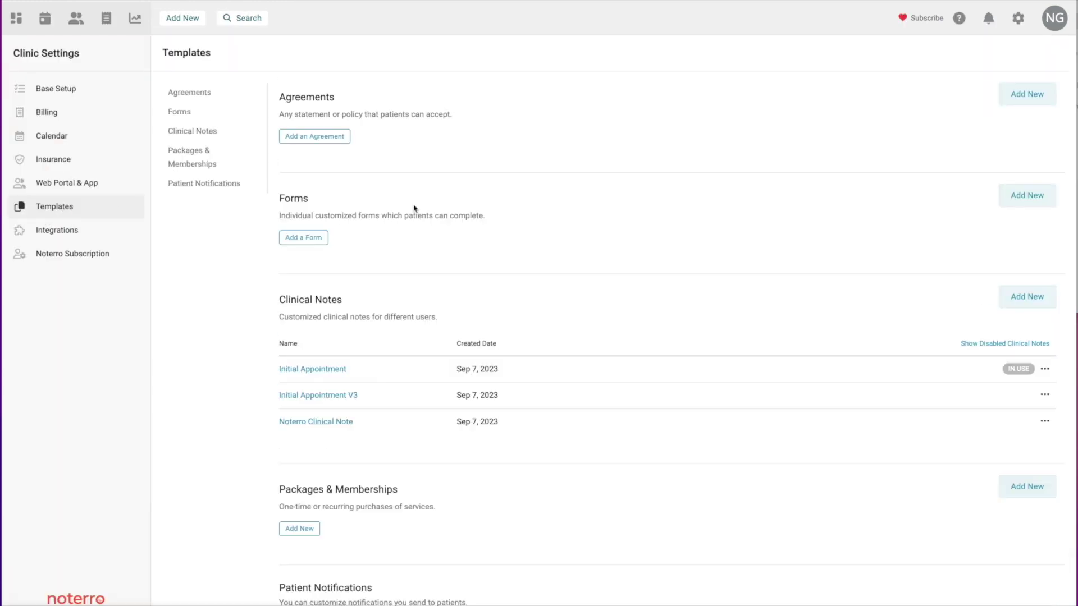
scroll(575, 219, down, 1)
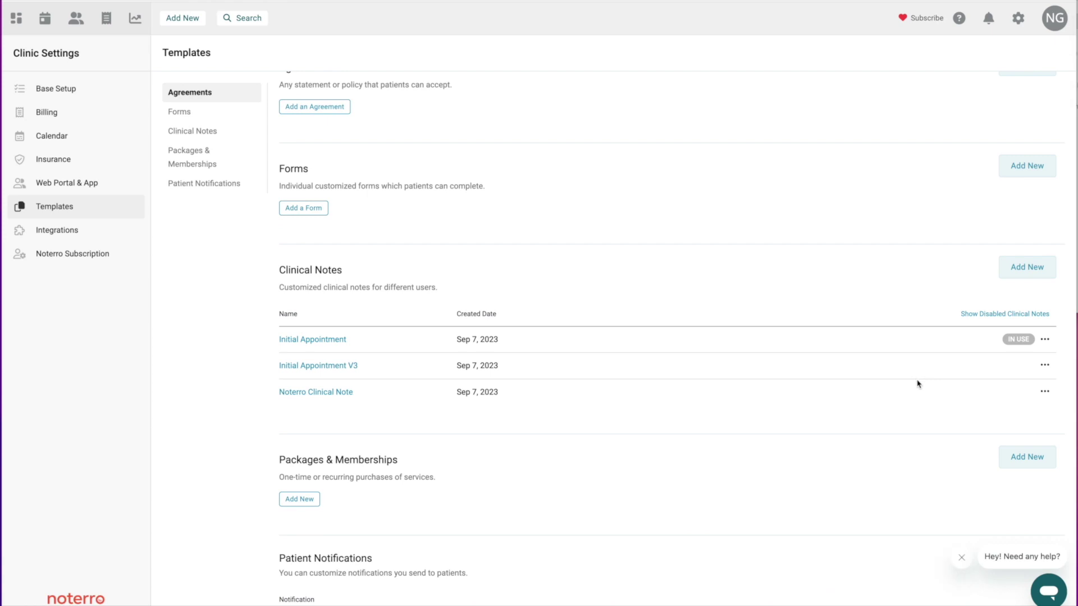
click(1045, 368)
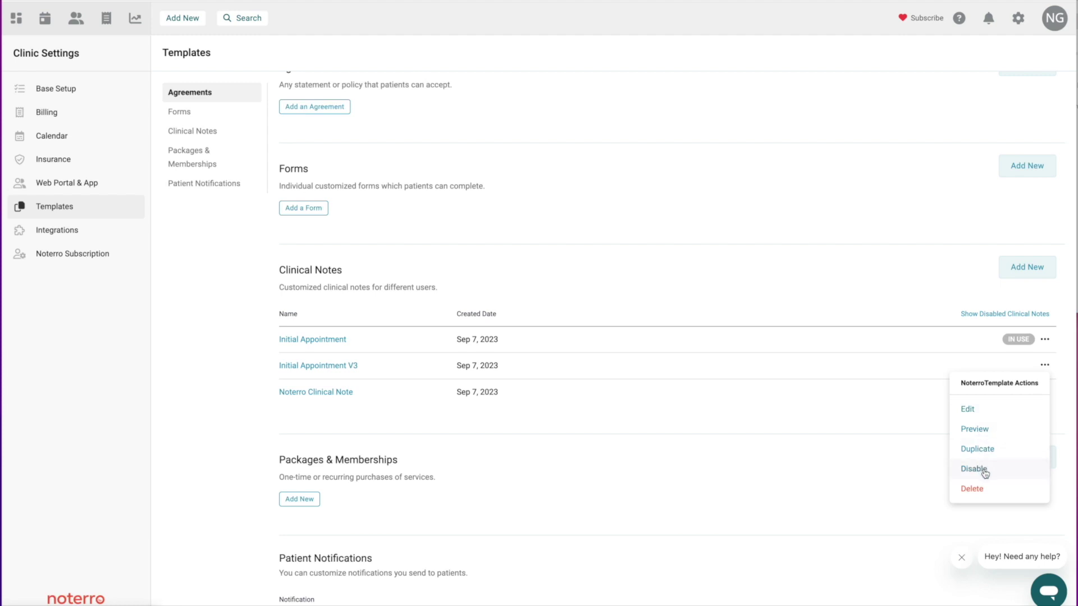
click(917, 513)
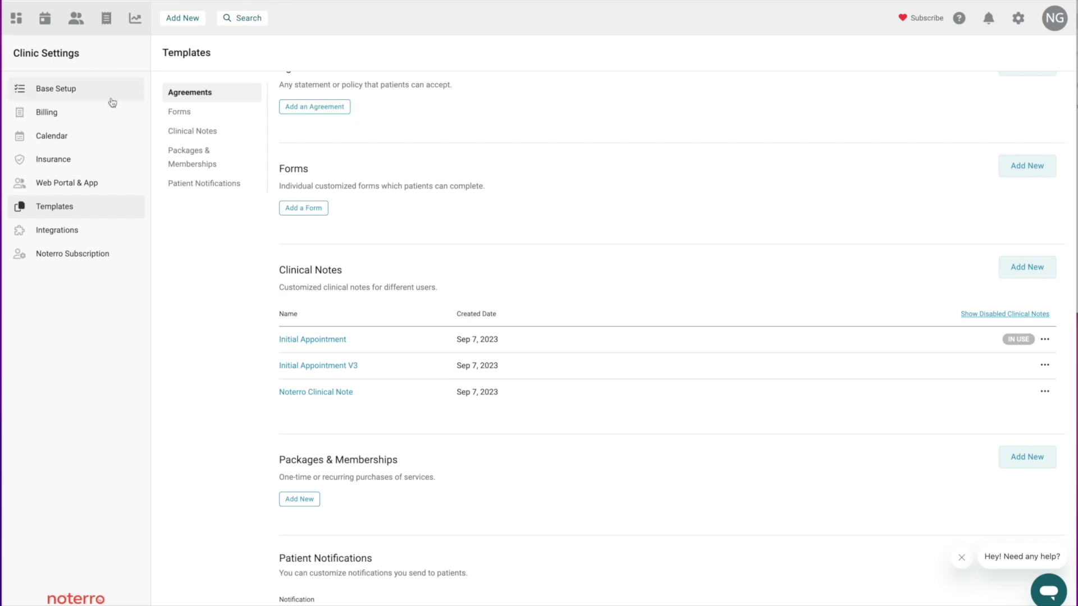
Review Thursday's 2:00 and 4:00 appointments, then start a booking for Friday September 8 at 1:00pm
click(49, 22)
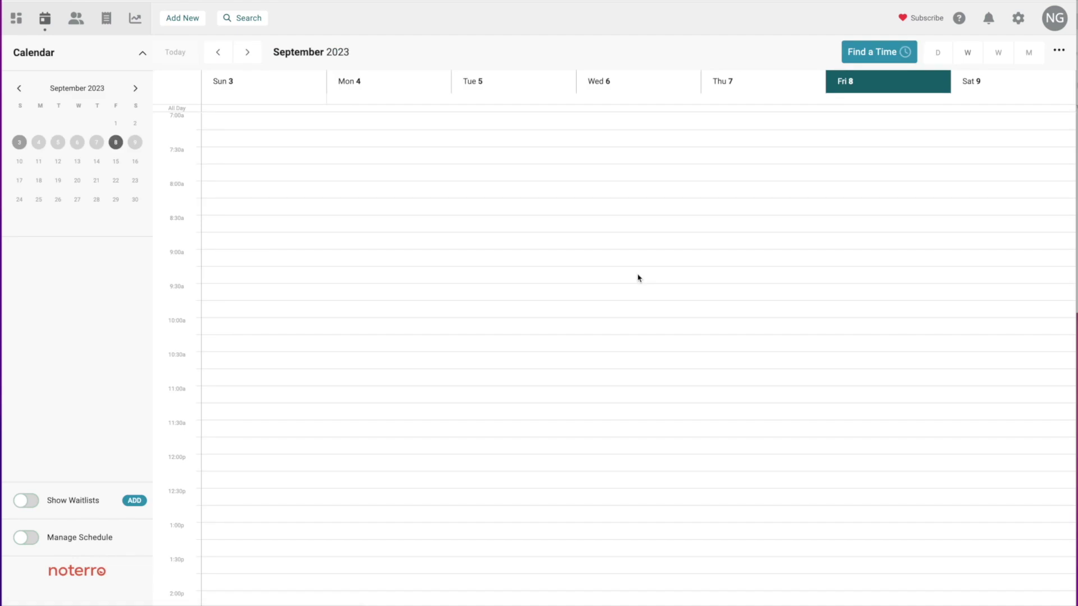
scroll(638, 278, down, 5)
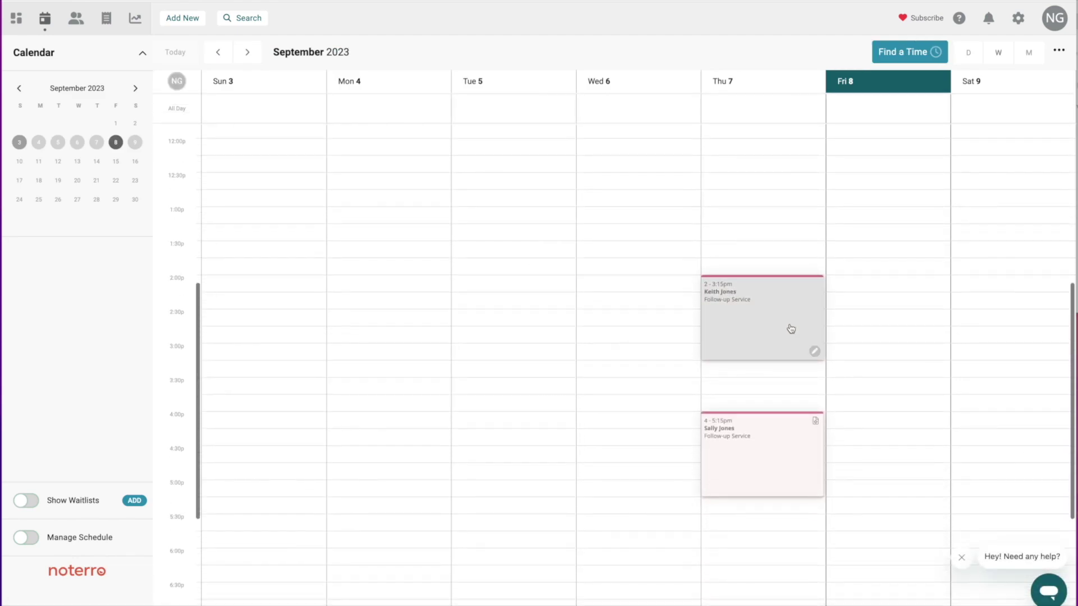
click(789, 329)
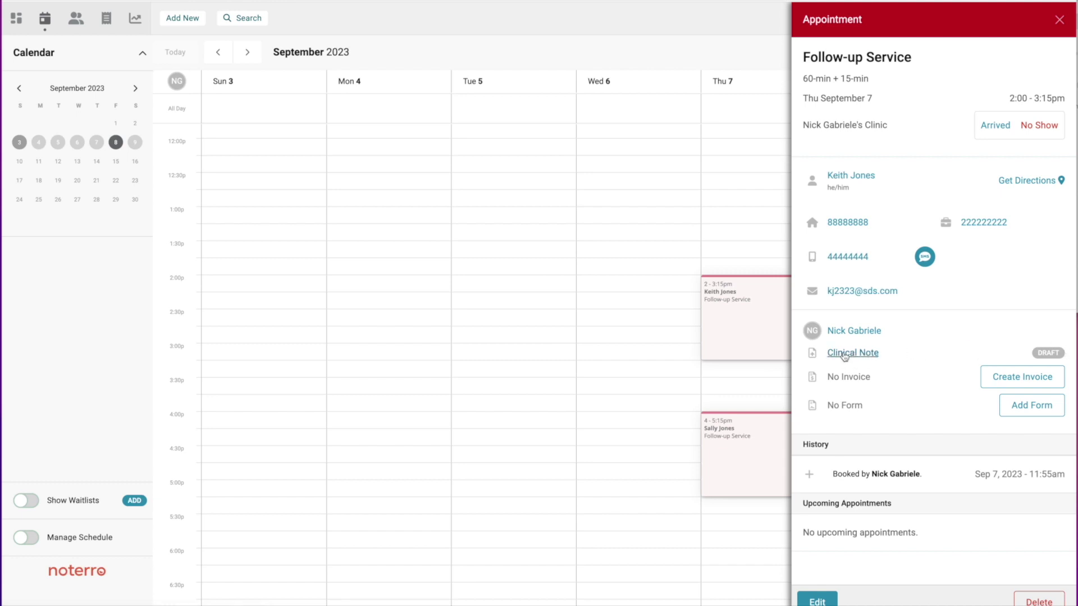
click(1060, 20)
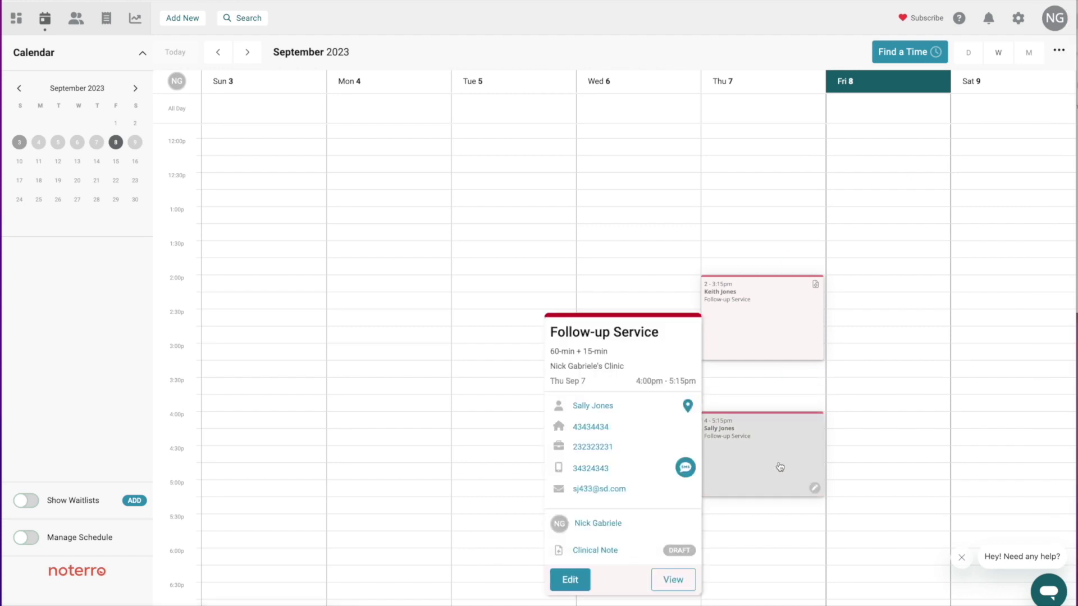
click(780, 464)
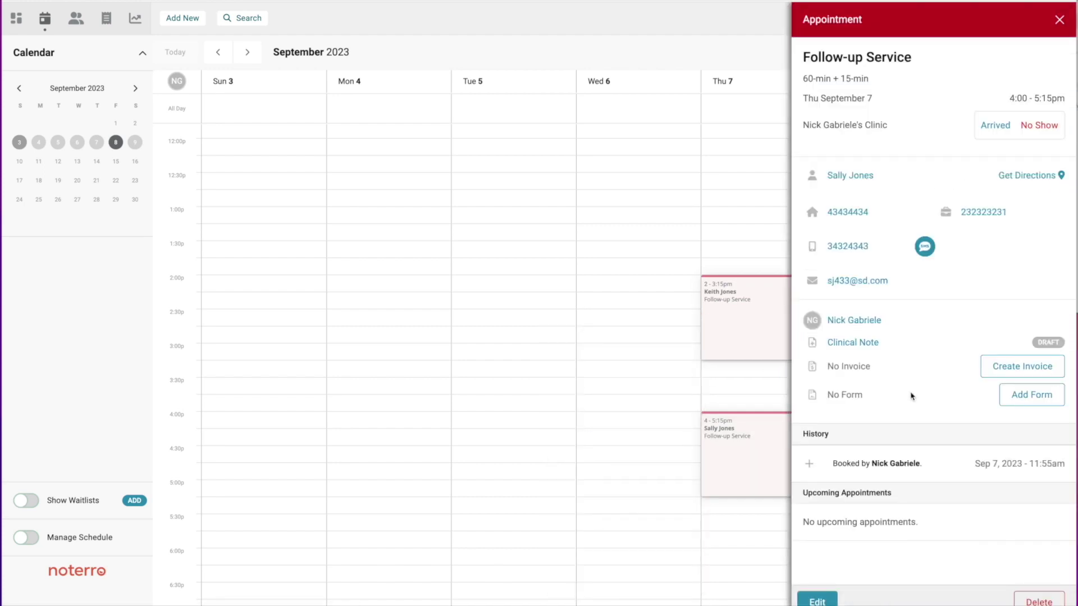
click(1060, 20)
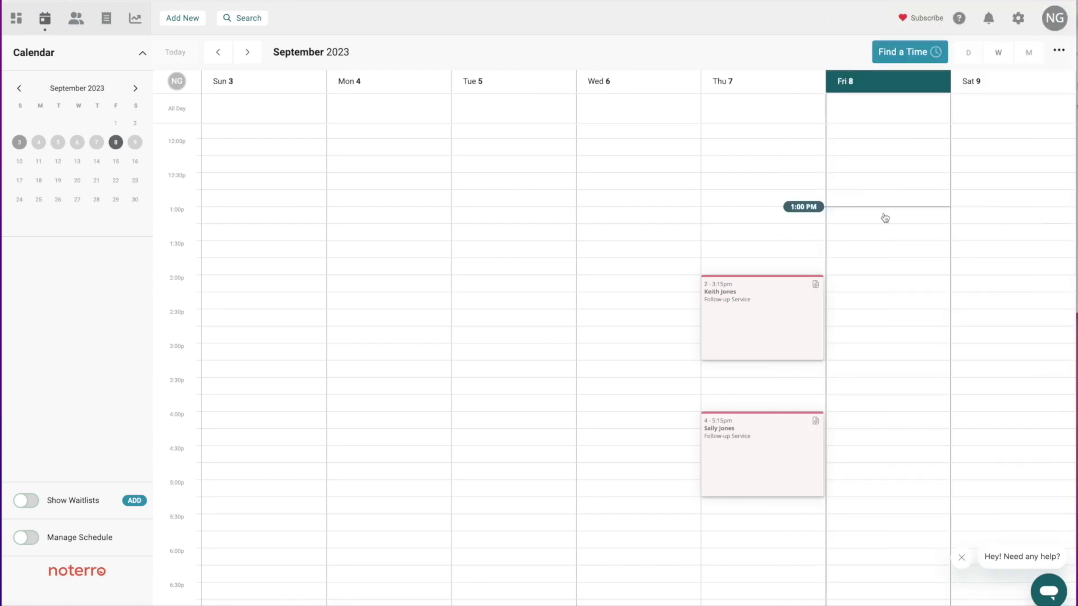
click(885, 217)
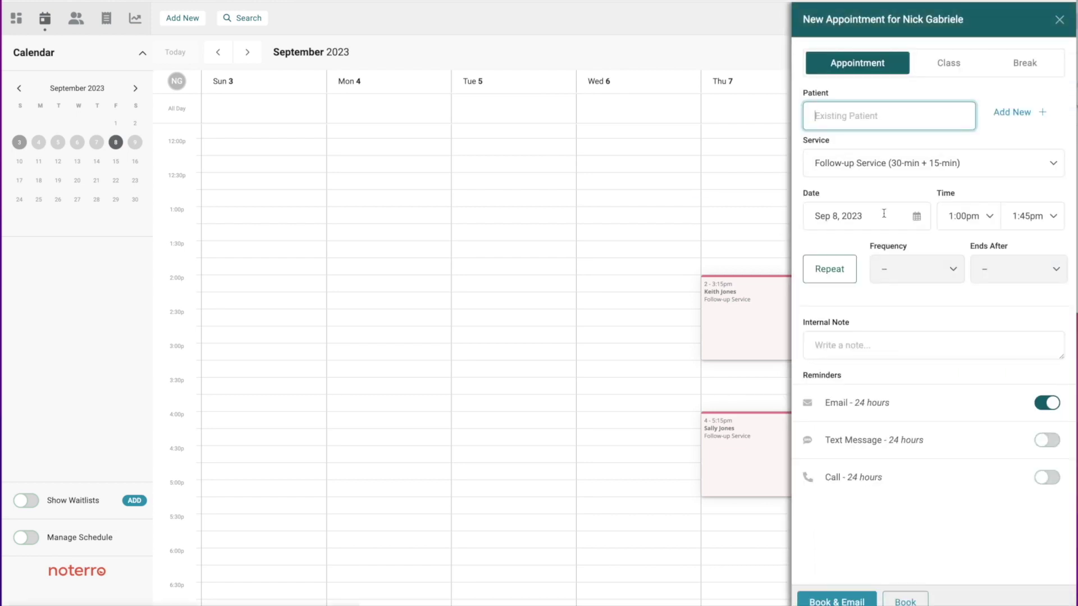
Book a Follow-up Service for the existing patient on Friday September 8, 1:00–1:45pm, and open it
text(ke)
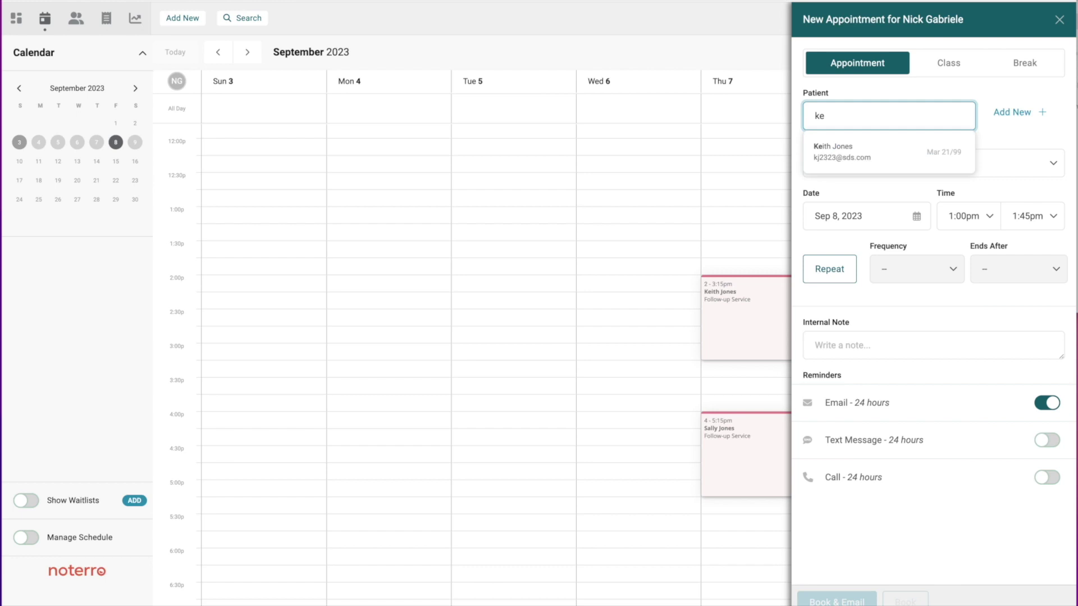
click(855, 161)
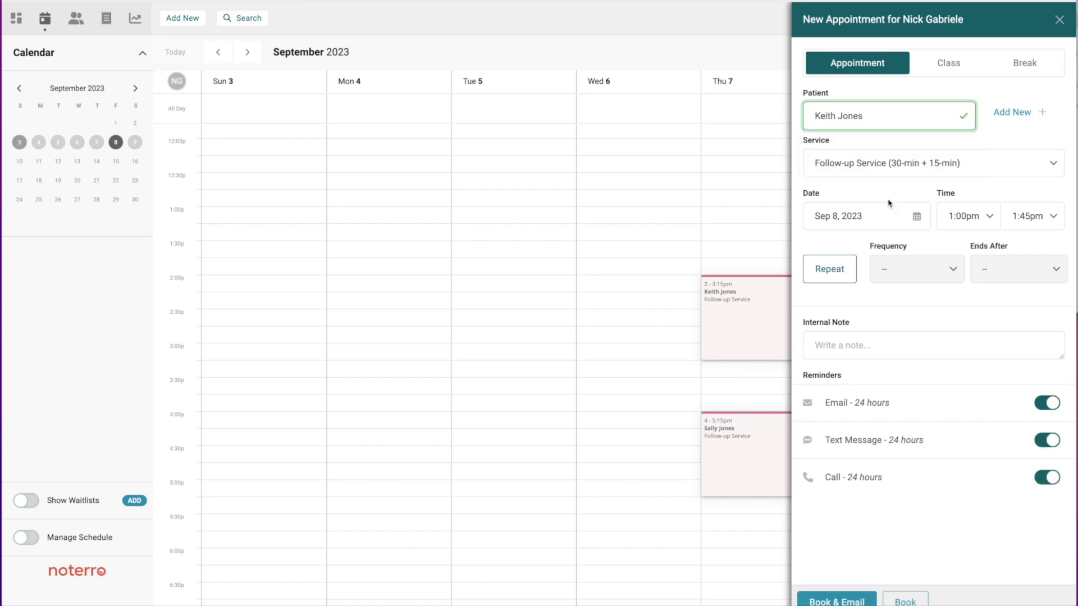
click(913, 601)
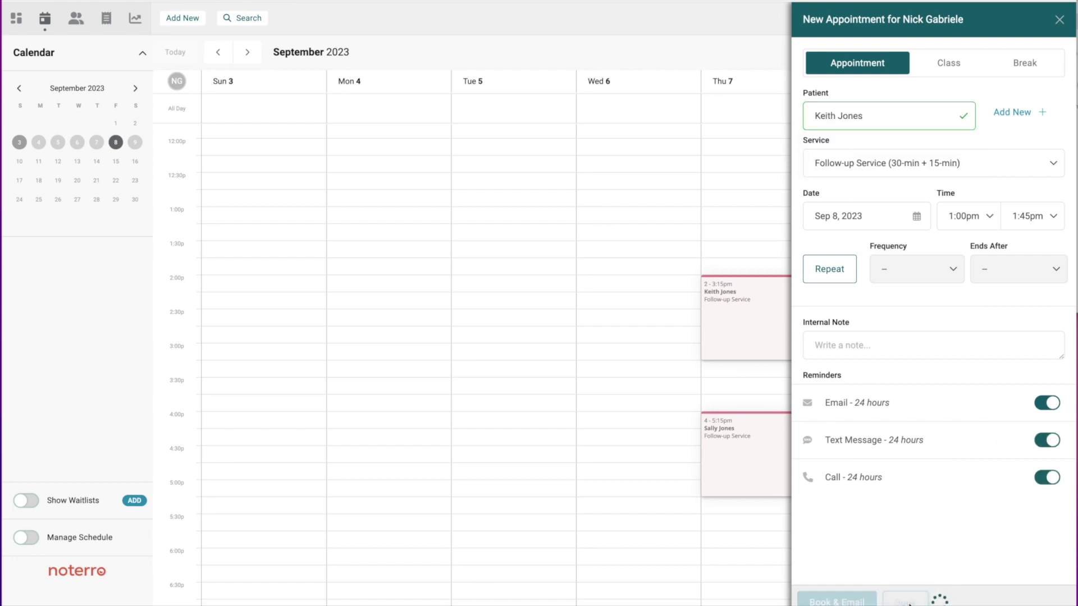
click(870, 233)
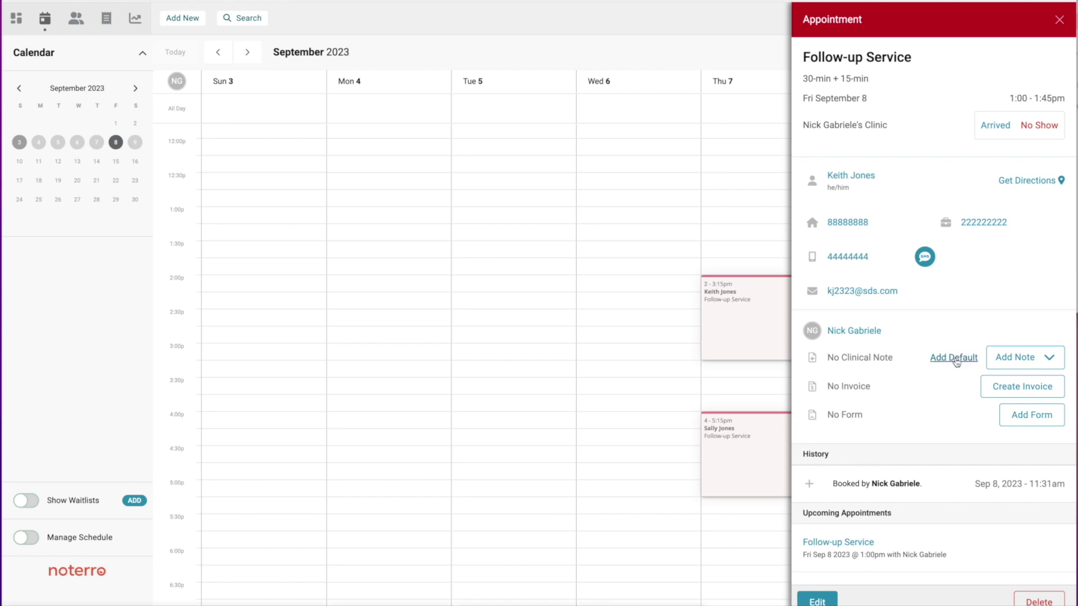
Check the Add Note template choices, then open the patient's profile Snapshot
click(1025, 363)
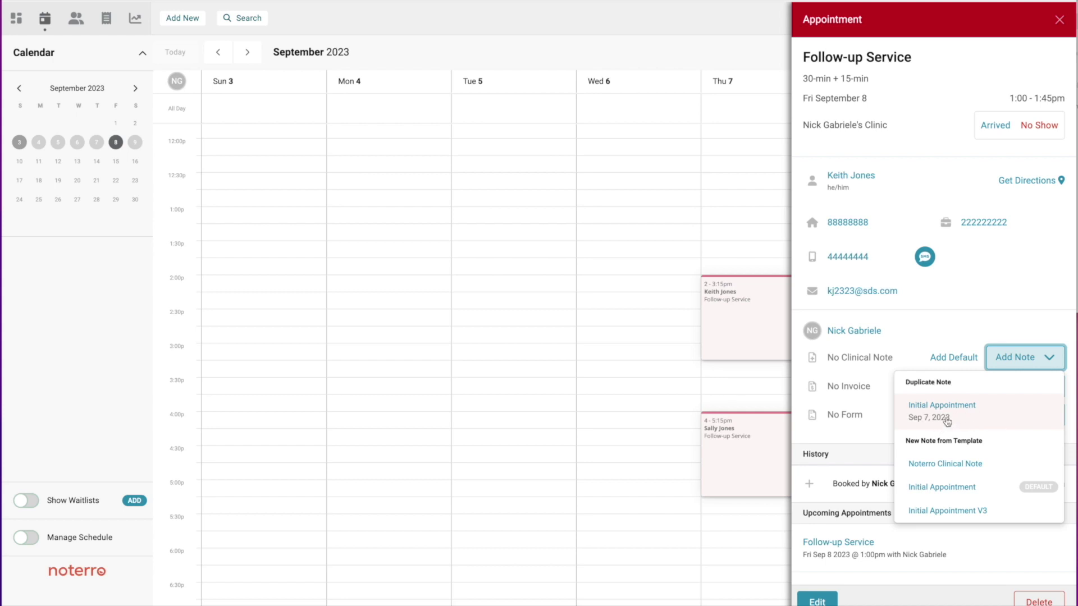
click(904, 180)
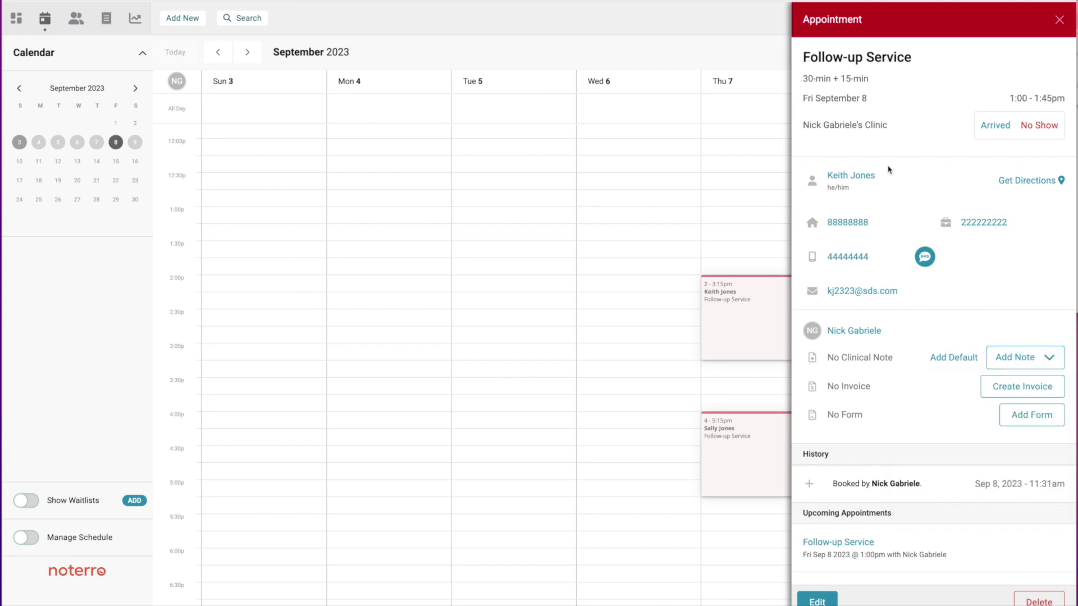
click(856, 178)
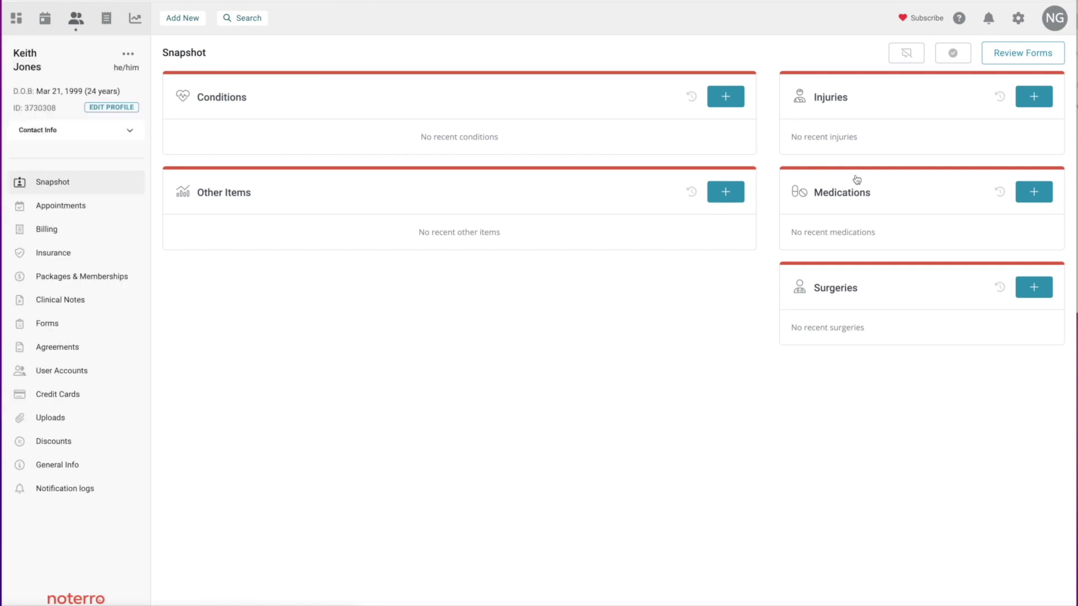
Review the patient's Clinical Notes menus, then open the draft Follow-up Service note
click(68, 307)
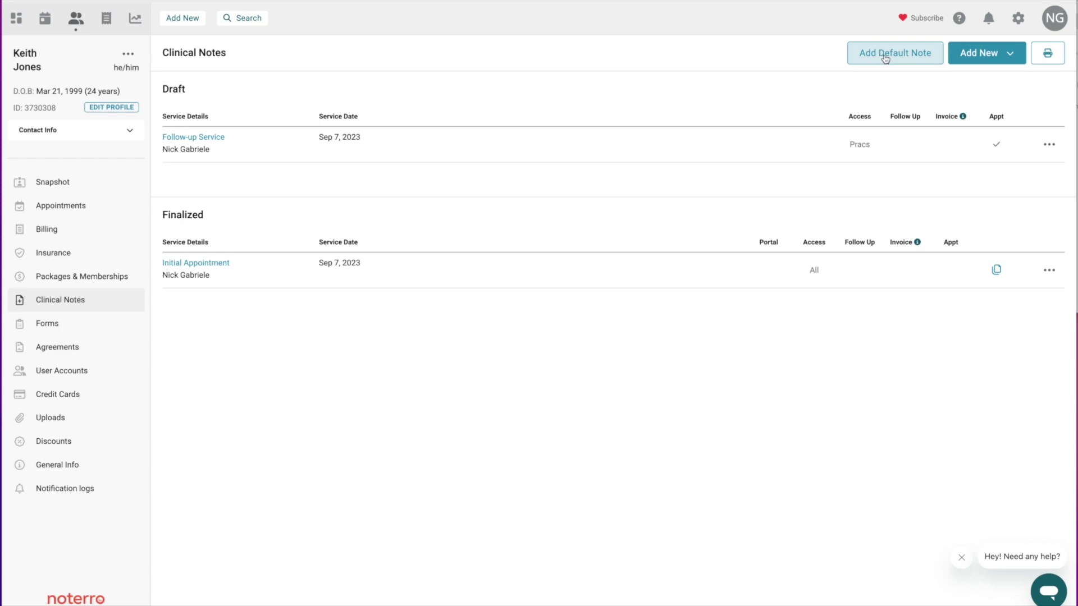
click(986, 53)
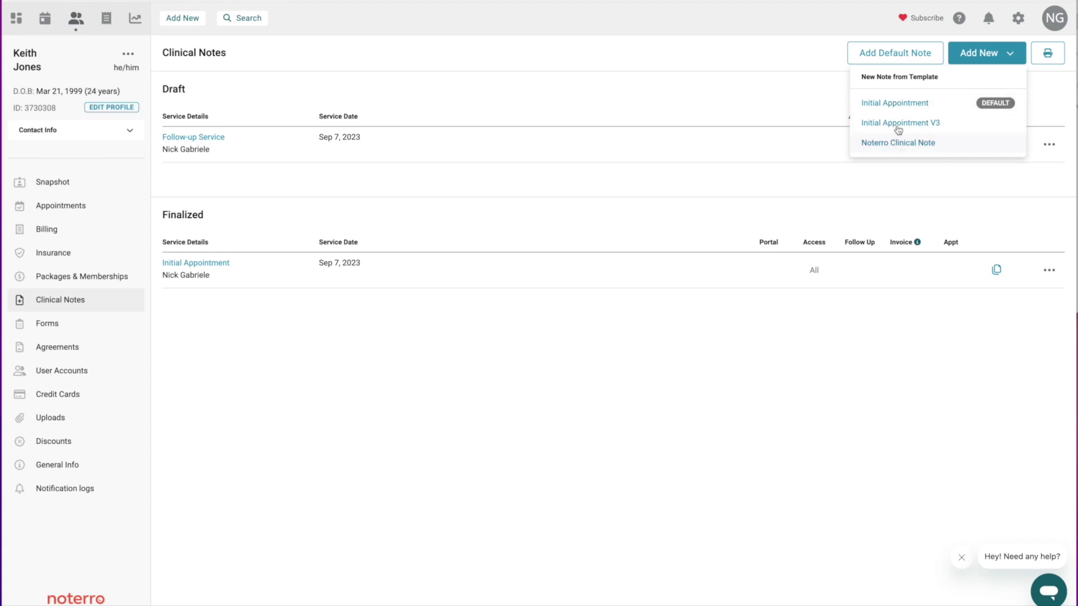
click(777, 82)
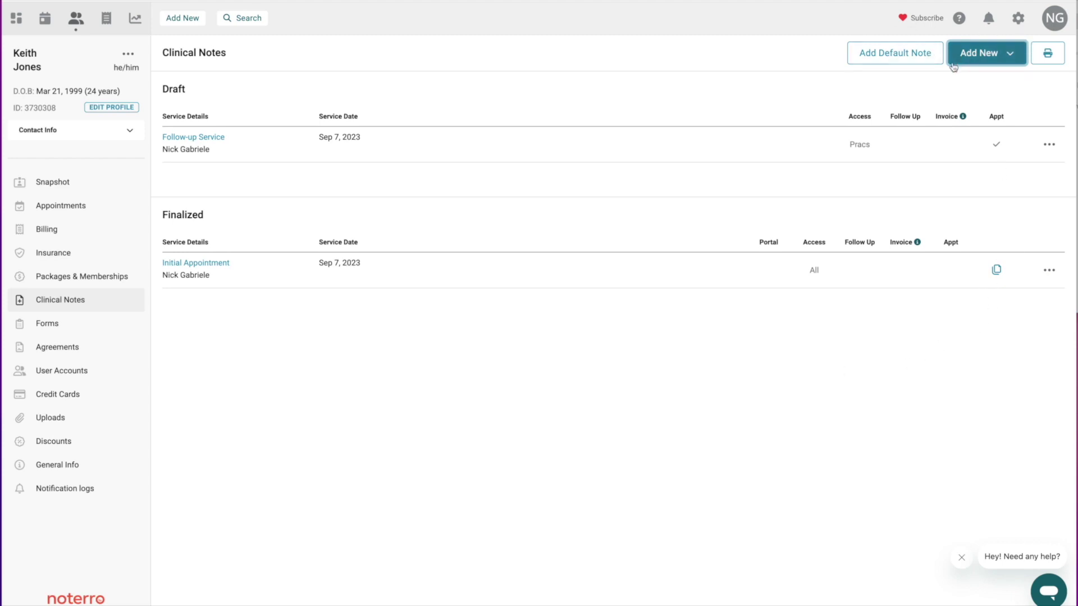
click(1048, 149)
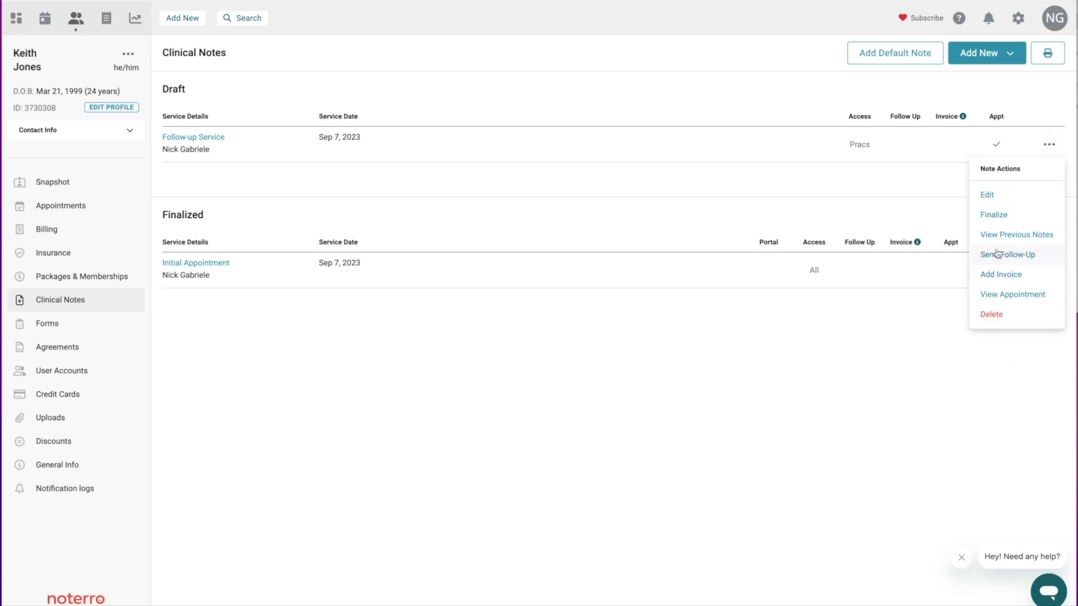
click(833, 403)
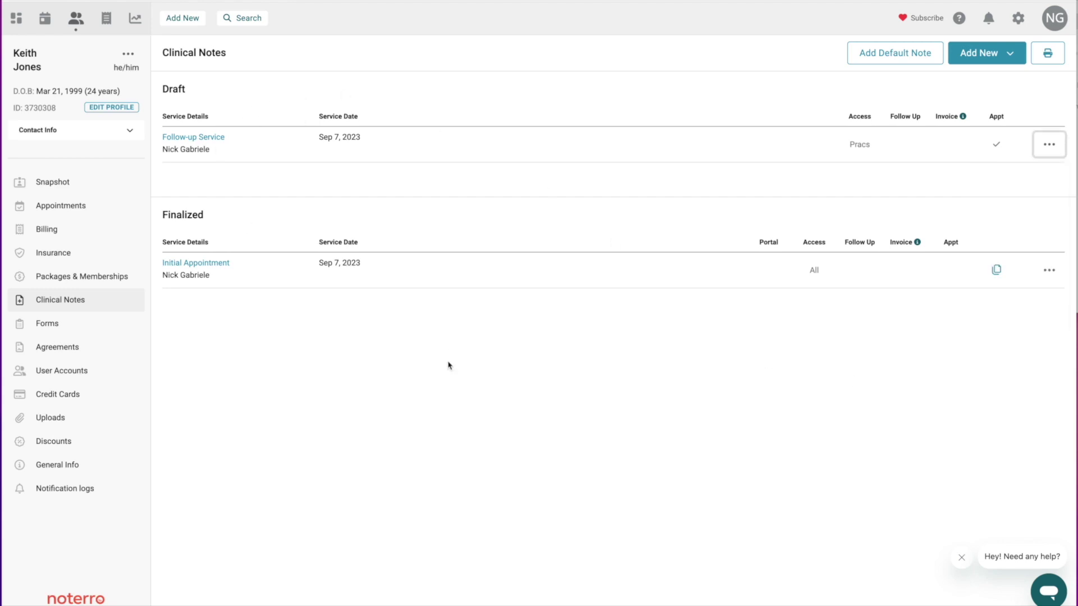
click(192, 141)
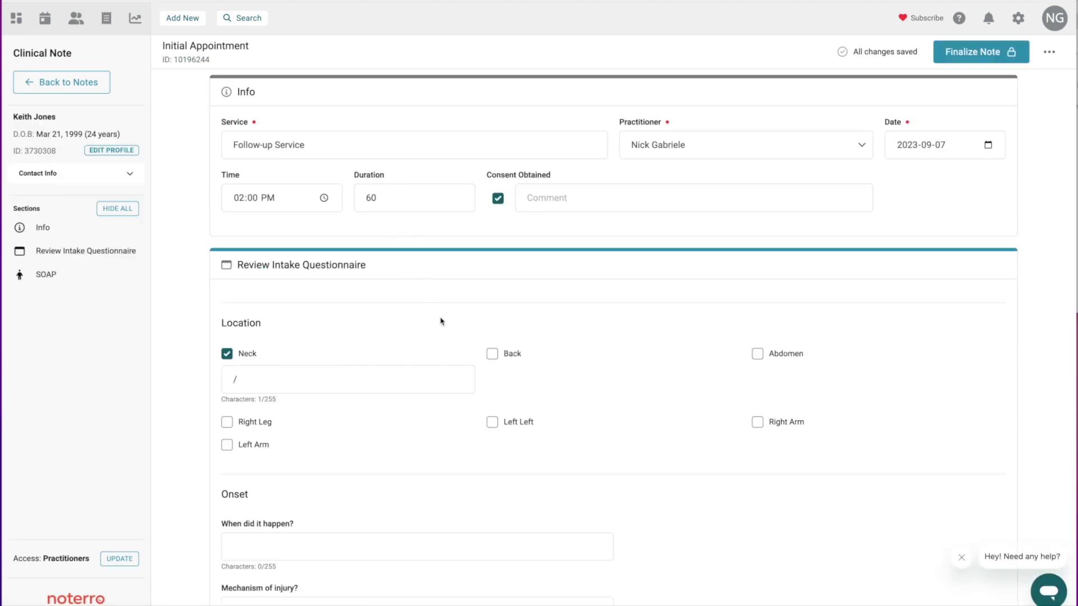
click(1050, 54)
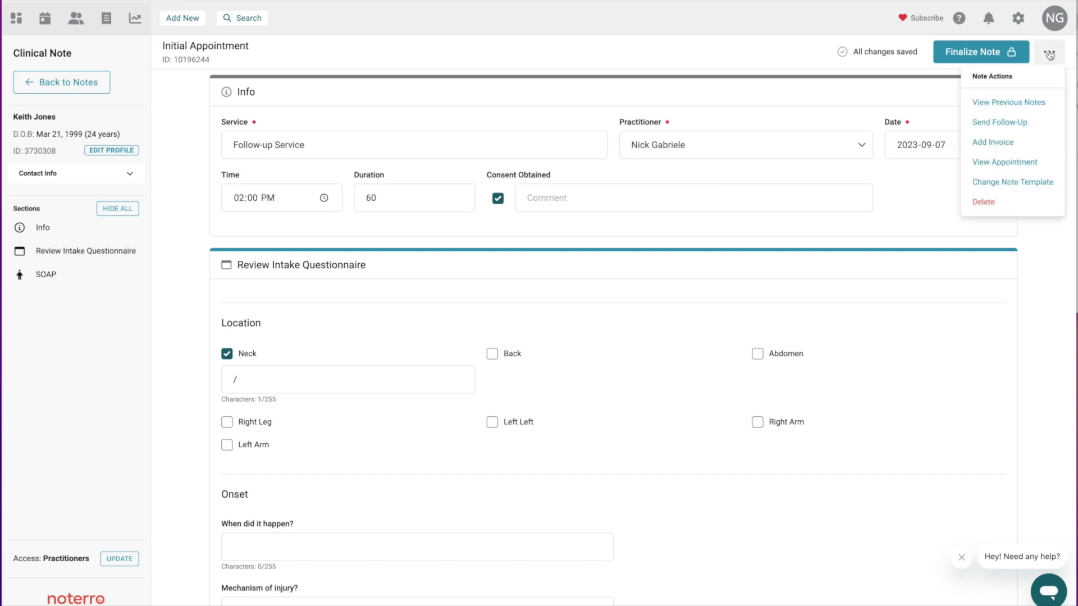
click(991, 183)
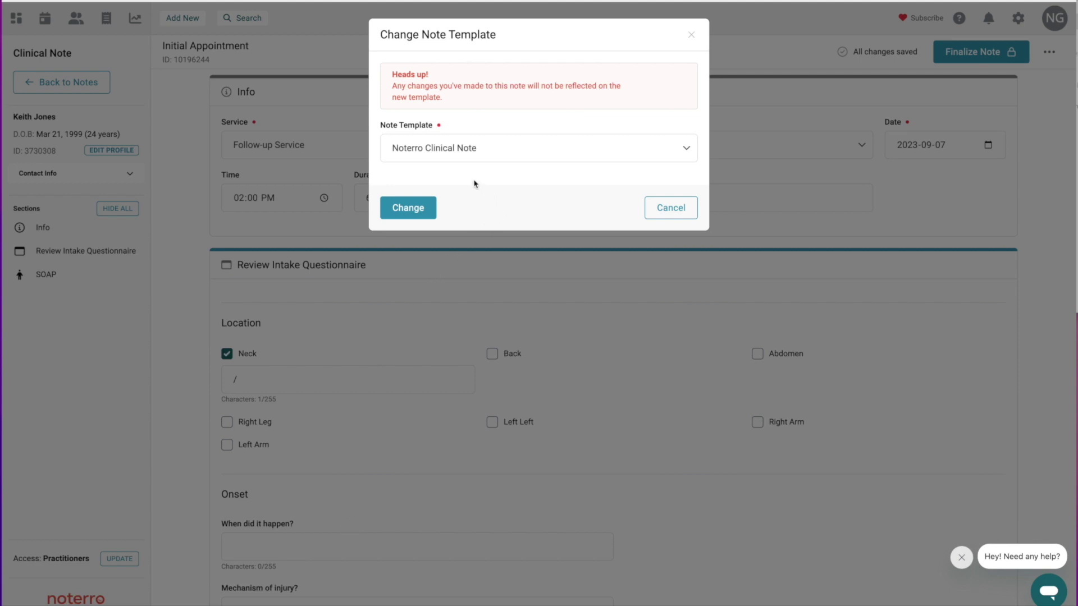
click(691, 37)
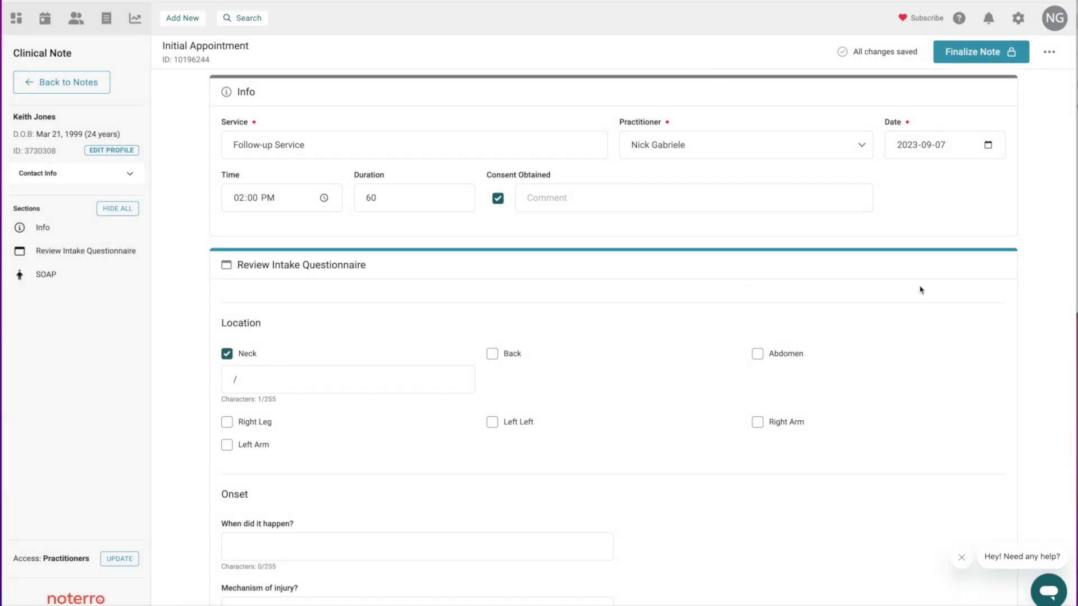
Switch to the Practitioner role and open Charting settings (default note Initial Appointment, access All Staff)
click(1052, 27)
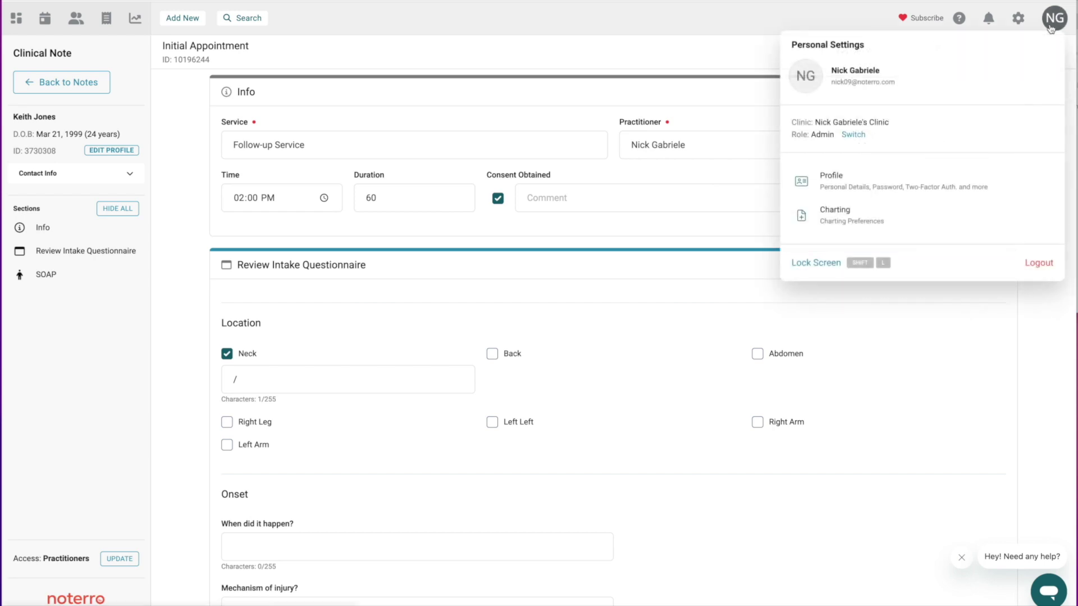
click(854, 136)
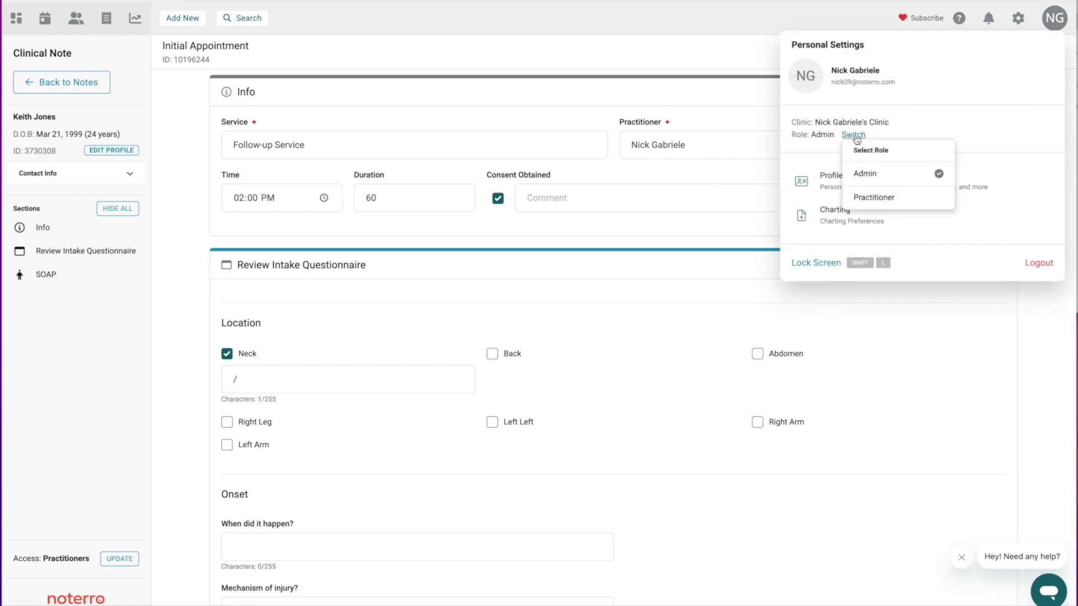
click(881, 198)
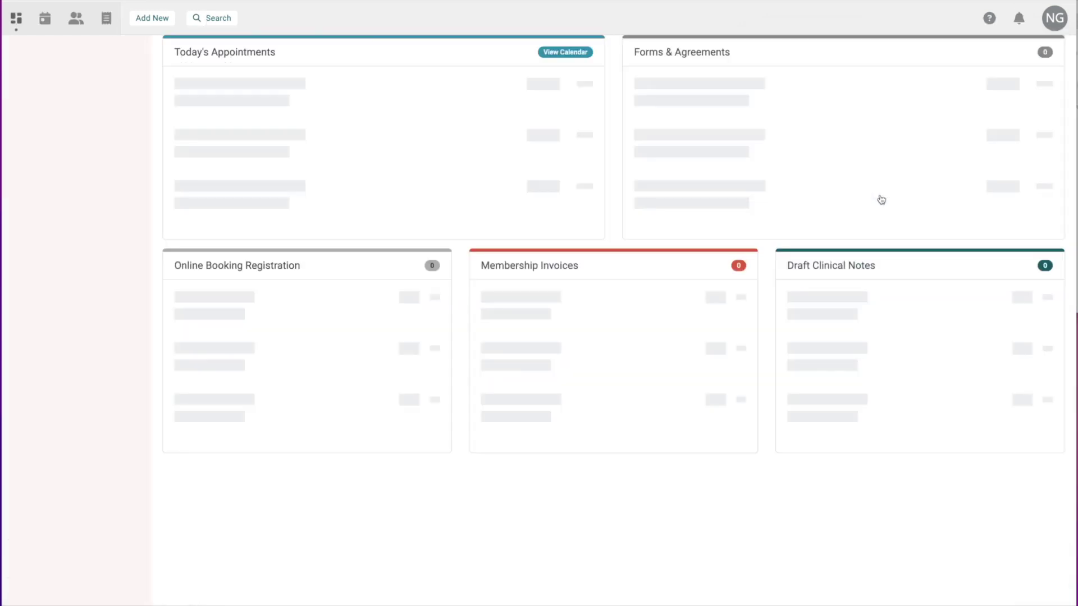
click(1058, 25)
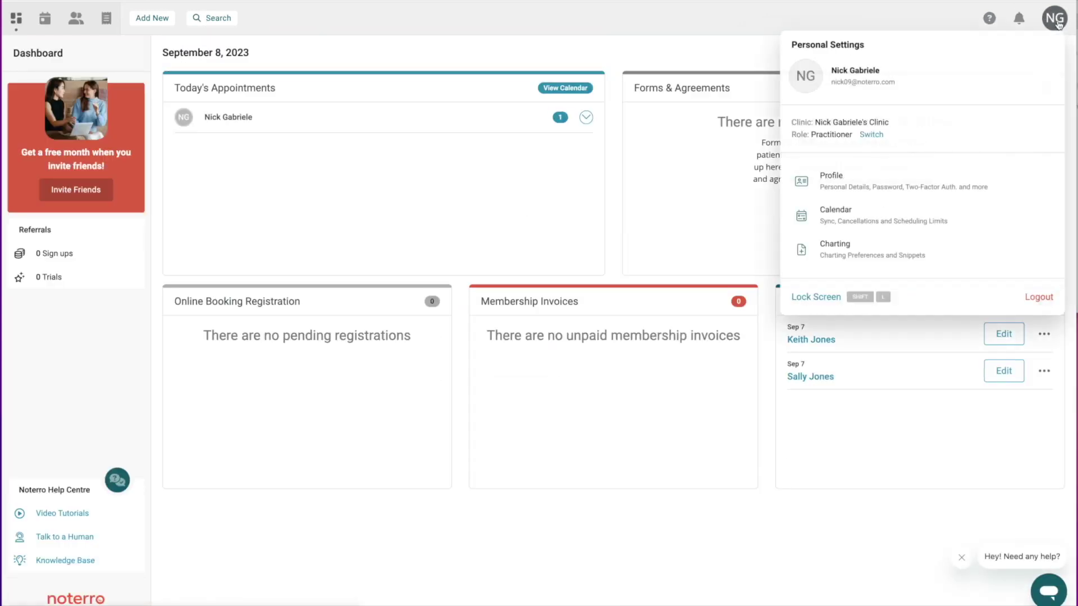
click(848, 257)
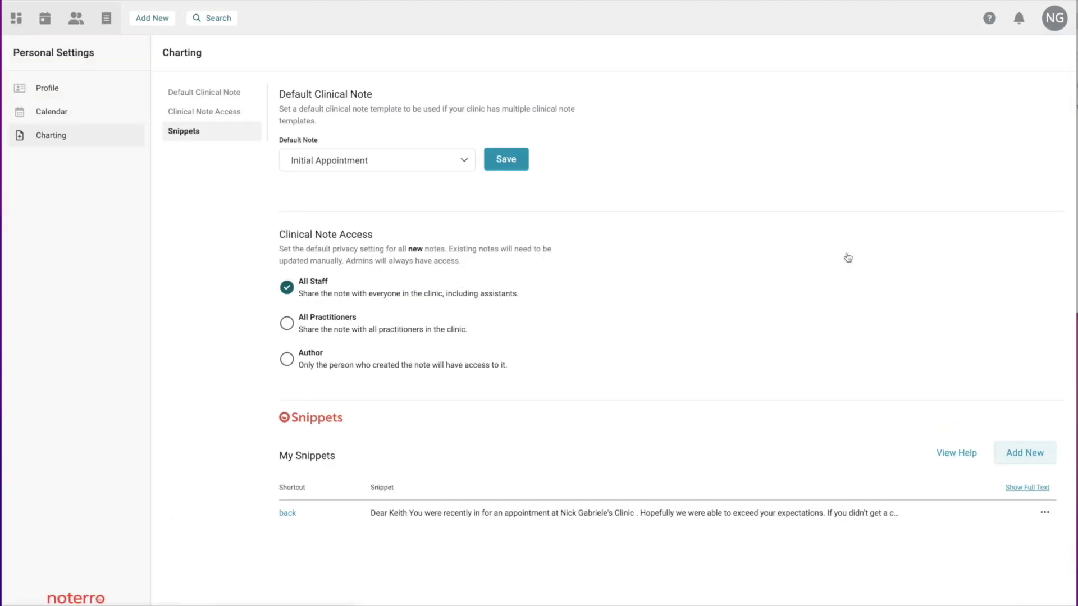